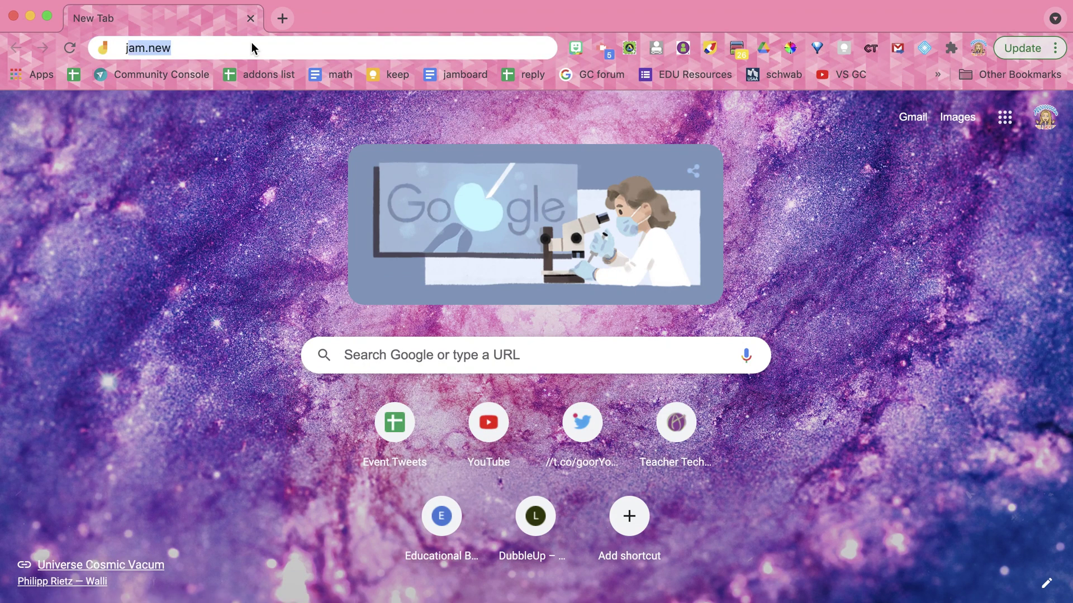
# Create a new blank jam by entering jam.new in Chrome's address bar.
pyautogui.write('am')
pyautogui.press('Return')
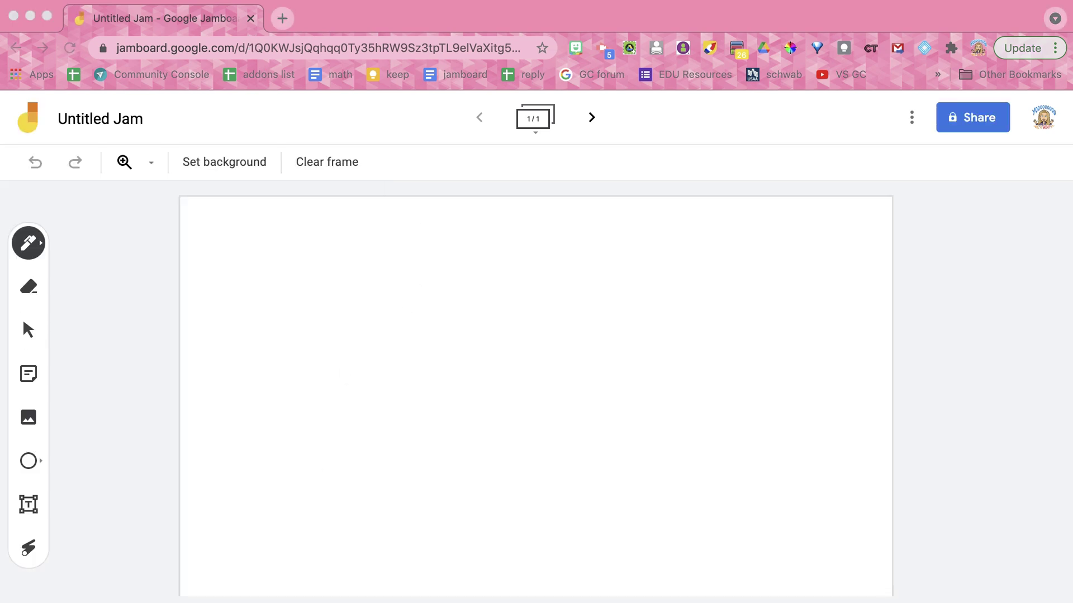
# Write '5 Jam' across the first frame with the red marker.
pyautogui.click(30, 257)
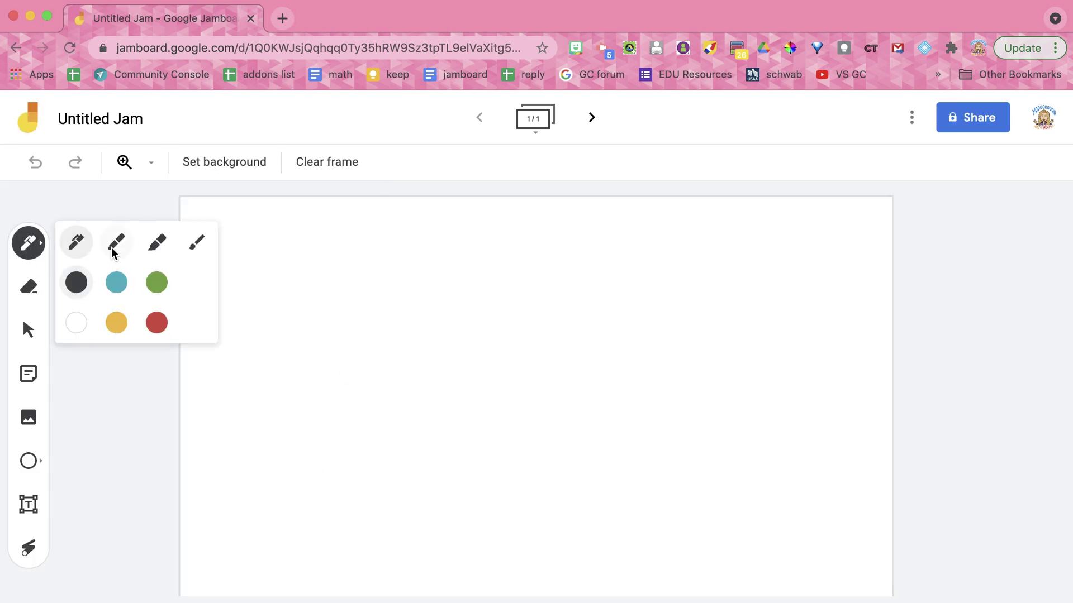
pyautogui.click(113, 249)
pyautogui.click(156, 323)
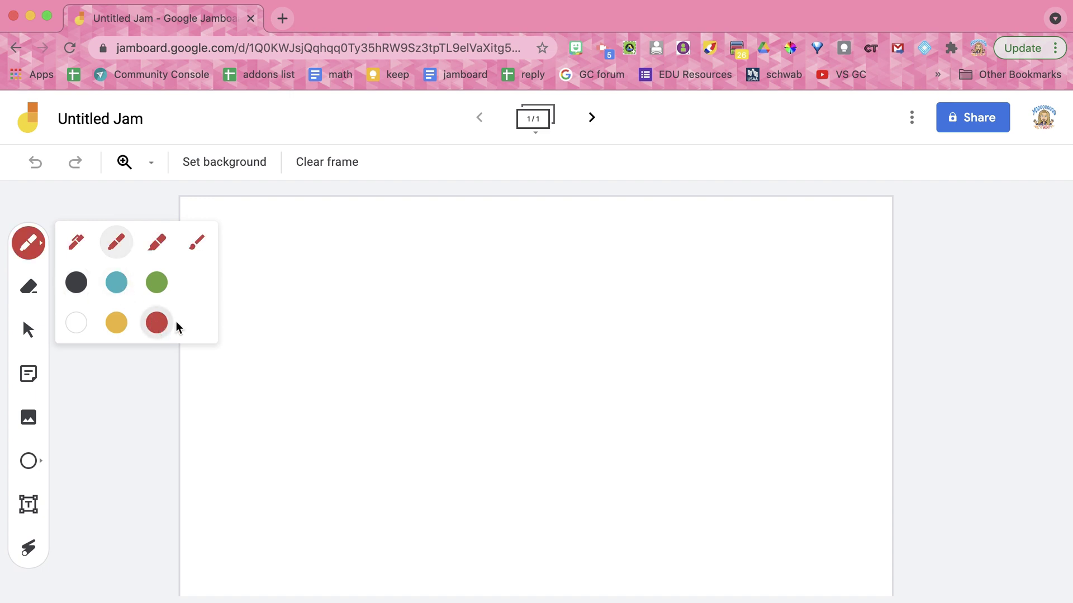
pyautogui.moveTo(375, 250)
pyautogui.mouseDown()
pyautogui.moveTo(258, 330)
pyautogui.moveTo(426, 333)
pyautogui.moveTo(302, 436)
pyautogui.moveTo(273, 381)
pyautogui.mouseUp()
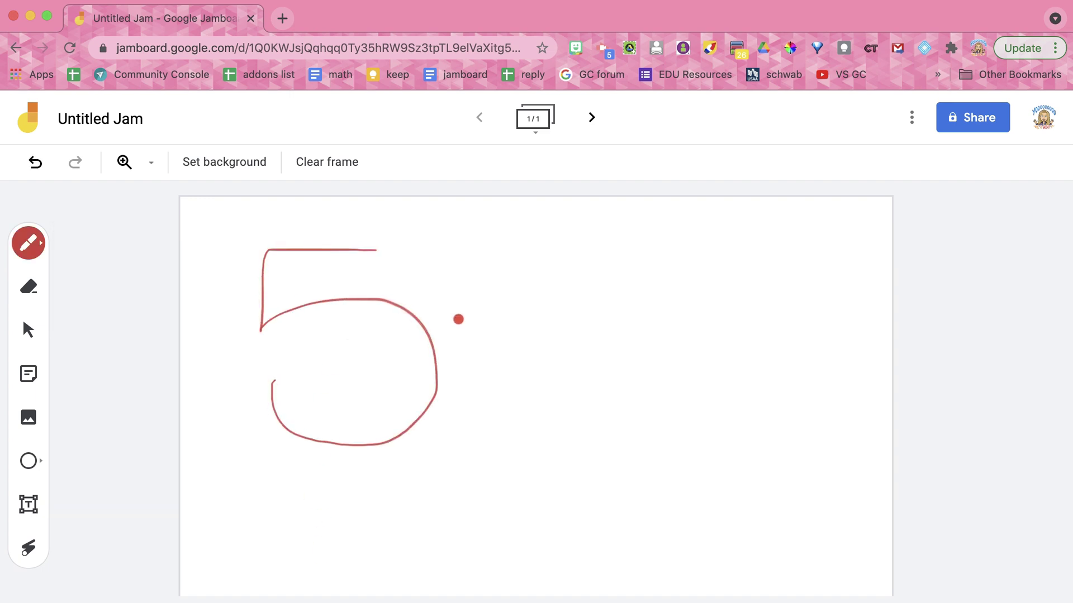
pyautogui.moveTo(478, 305)
pyautogui.mouseDown()
pyautogui.moveTo(599, 289)
pyautogui.moveTo(570, 397)
pyautogui.moveTo(531, 386)
pyautogui.mouseUp()
pyautogui.moveTo(668, 350)
pyautogui.mouseDown()
pyautogui.moveTo(657, 386)
pyautogui.moveTo(691, 376)
pyautogui.moveTo(706, 354)
pyautogui.moveTo(762, 373)
pyautogui.mouseUp()
pyautogui.click(389, 602)
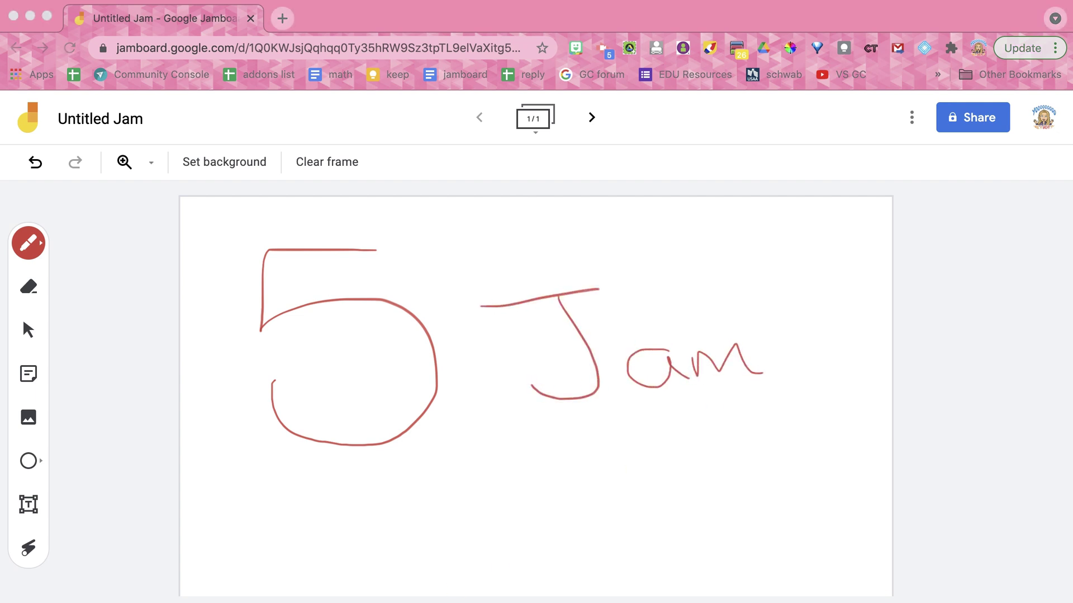
pyautogui.click(881, 348)
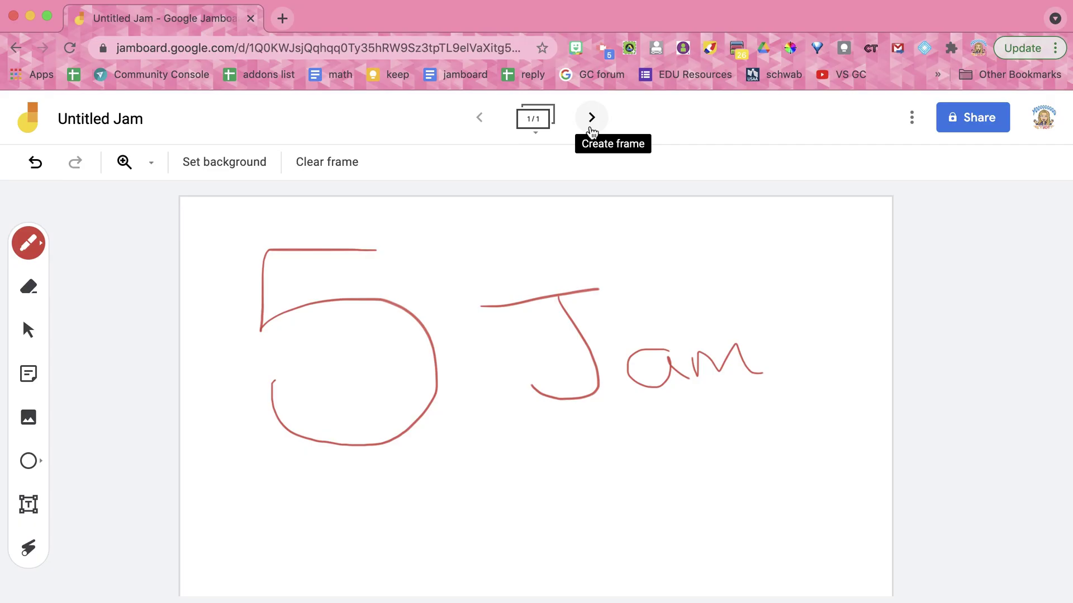
# Add blank frames until the jam has four, and expand the frame thumbnails.
pyautogui.click(591, 130)
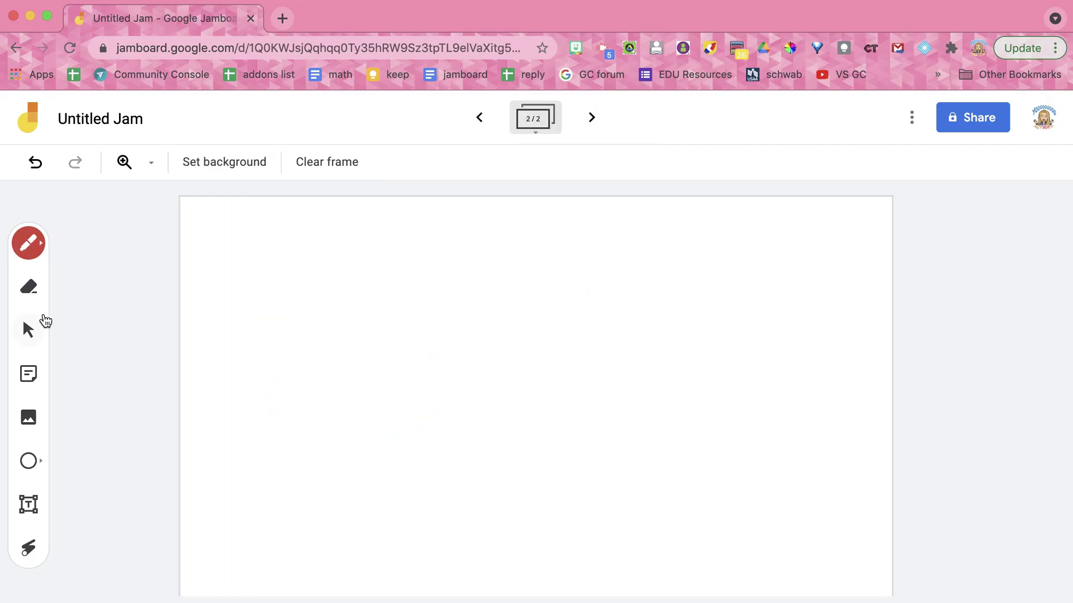
pyautogui.click(591, 120)
pyautogui.click(590, 123)
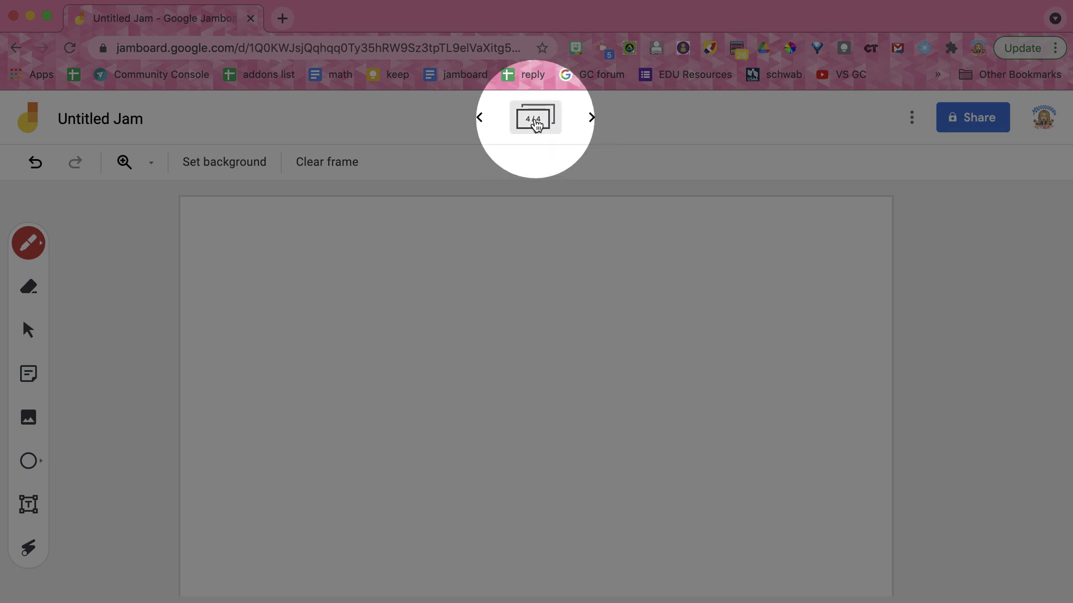
pyautogui.click(535, 123)
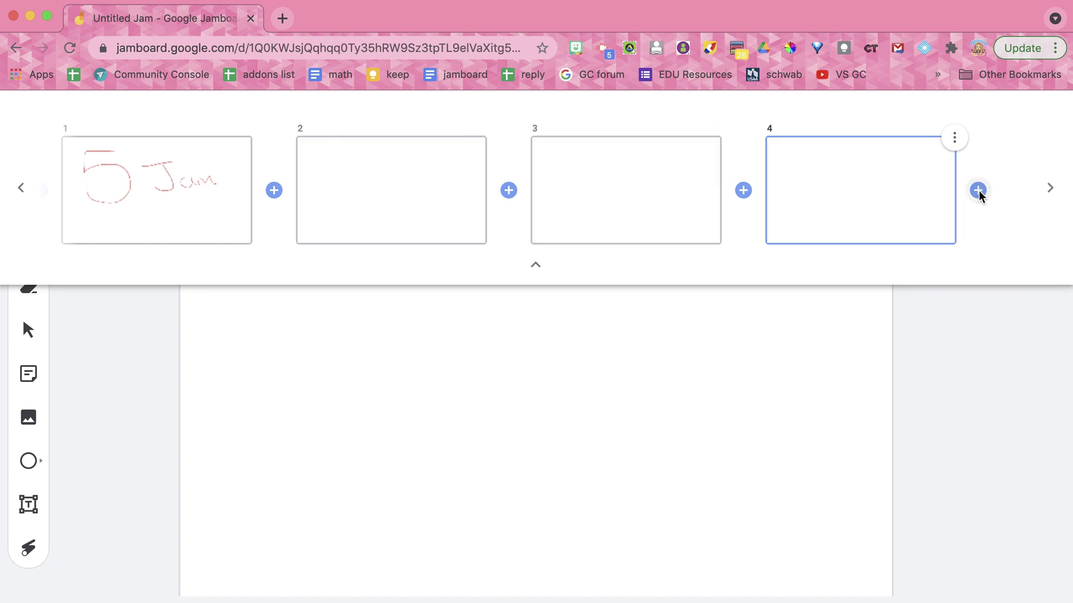
# Insert more blank frames from the thumbnail bar, reaching about frame 12.
pyautogui.click(979, 191)
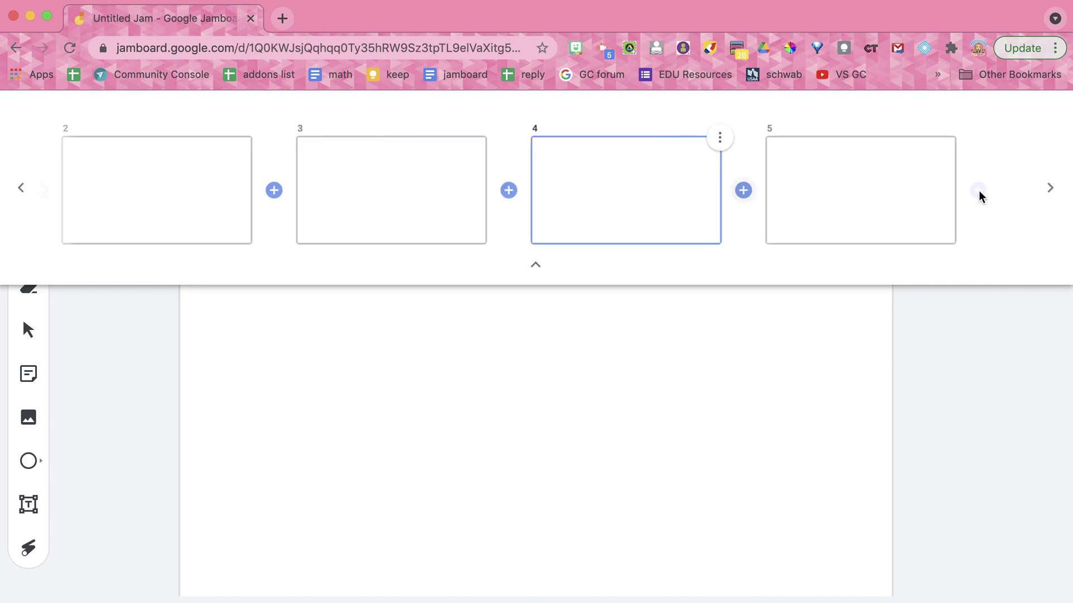
pyautogui.click(273, 191)
pyautogui.click(982, 190)
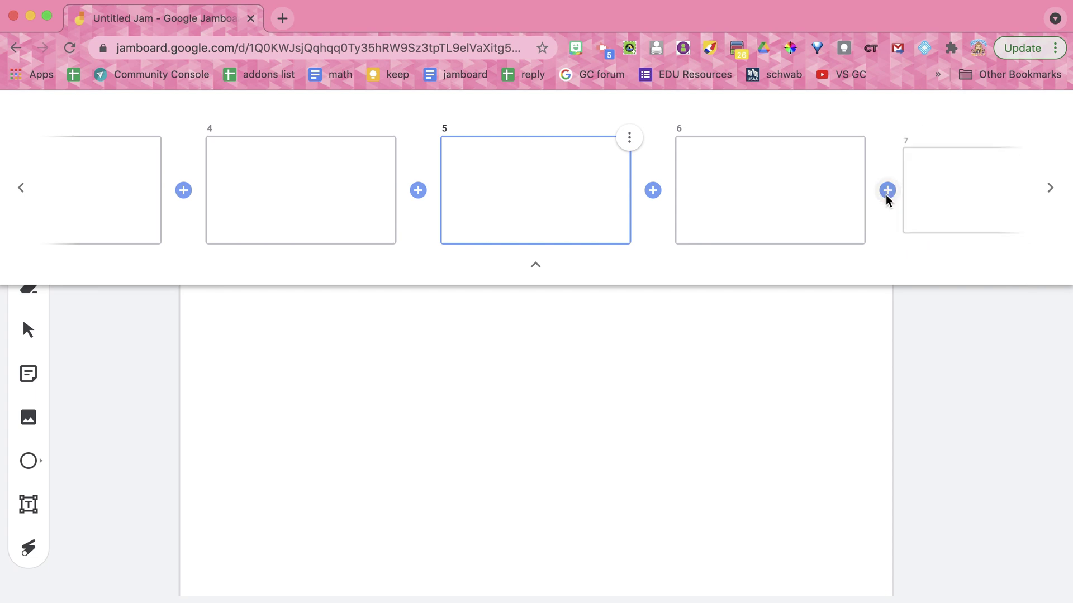
pyautogui.click(1050, 188)
pyautogui.click(1051, 188)
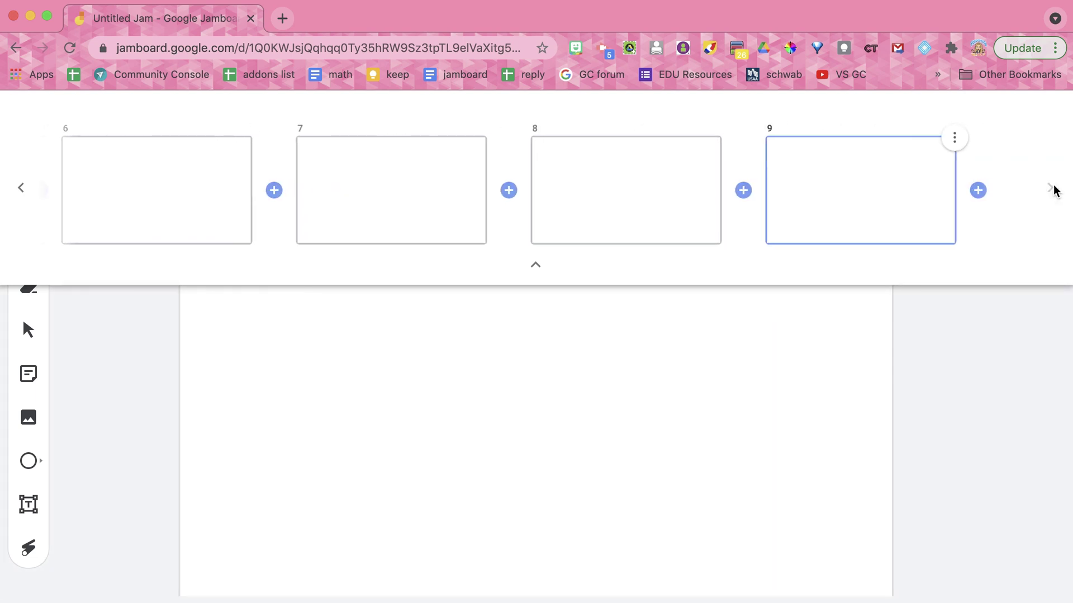
pyautogui.click(978, 190)
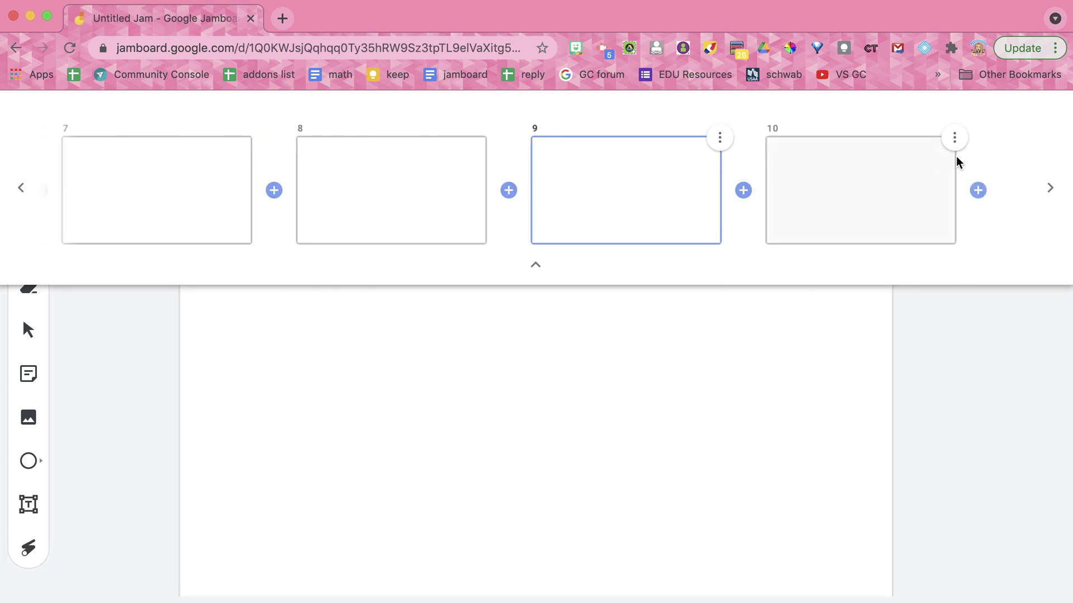
pyautogui.click(977, 190)
pyautogui.click(887, 191)
pyautogui.click(1046, 189)
pyautogui.click(1040, 192)
pyautogui.click(1036, 194)
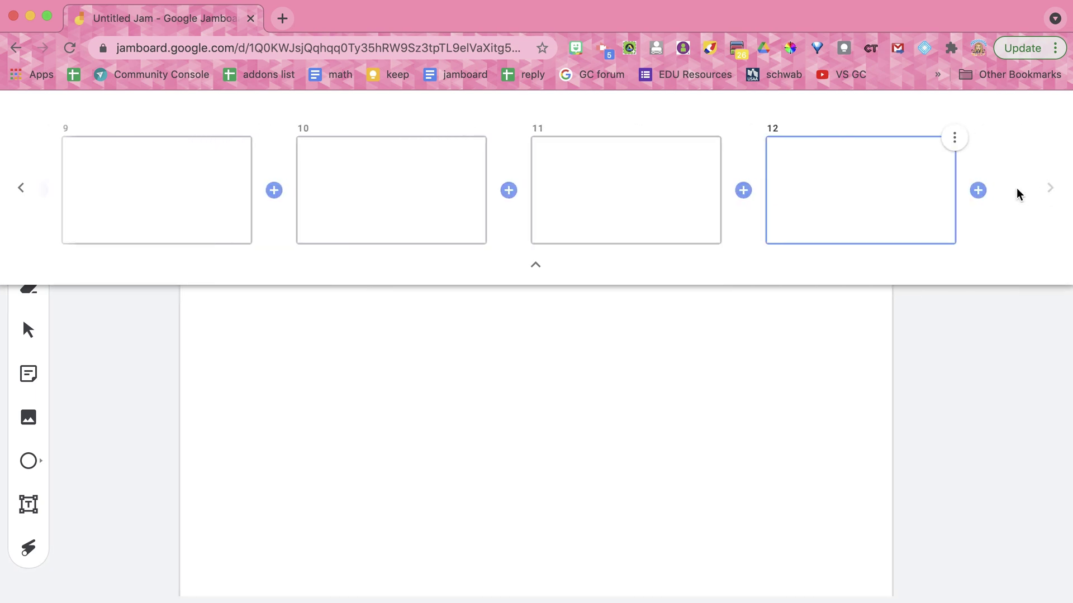
# Keep inserting frames from 13 onward until the 20-frame limit is reached.
pyautogui.click(979, 191)
pyautogui.click(979, 191)
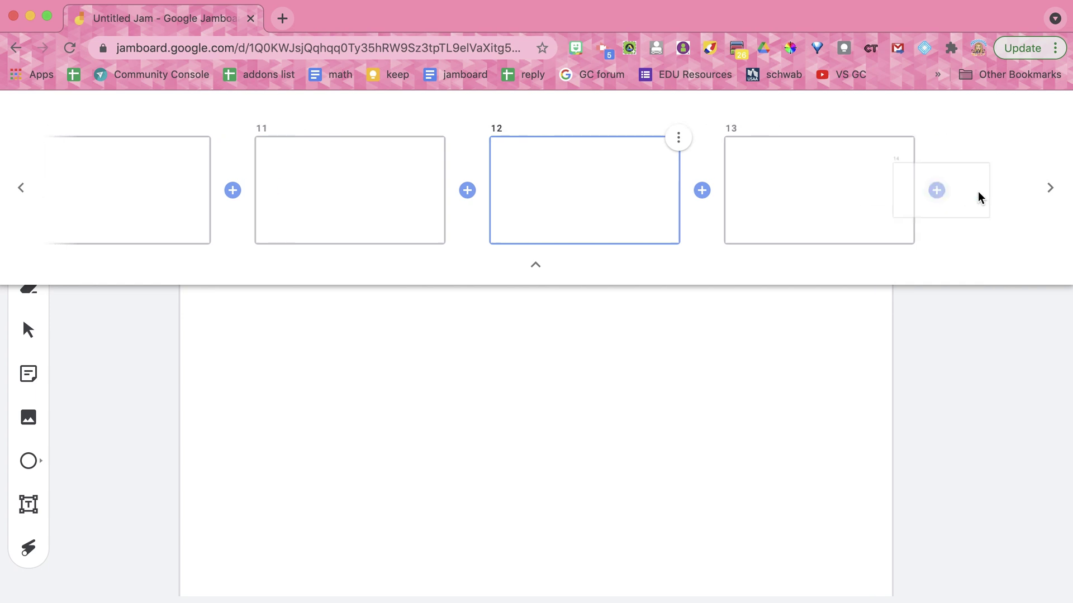
pyautogui.click(1039, 190)
pyautogui.click(1046, 190)
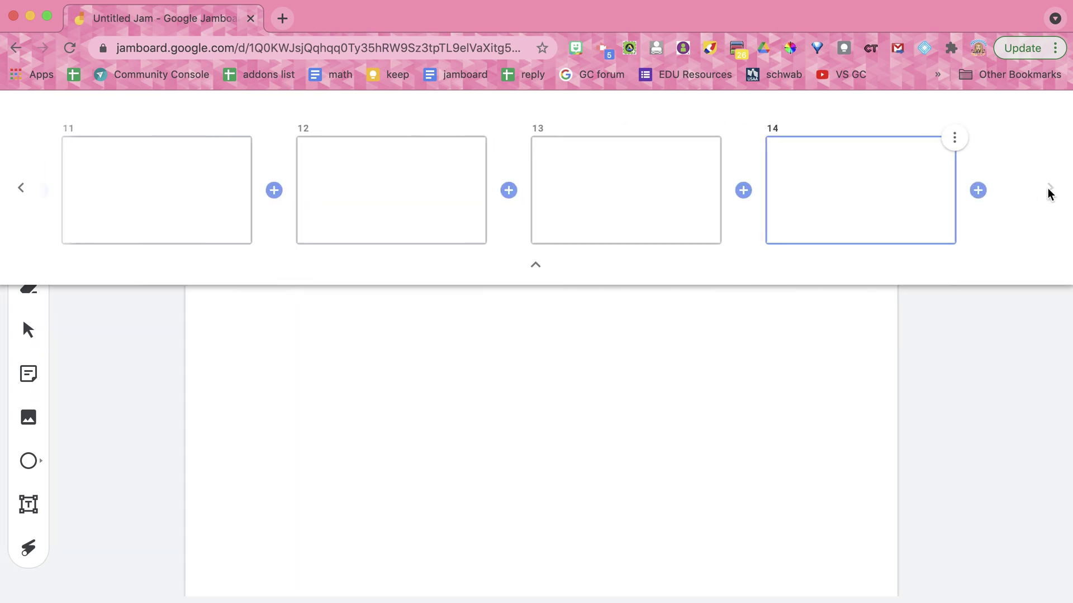
pyautogui.click(978, 191)
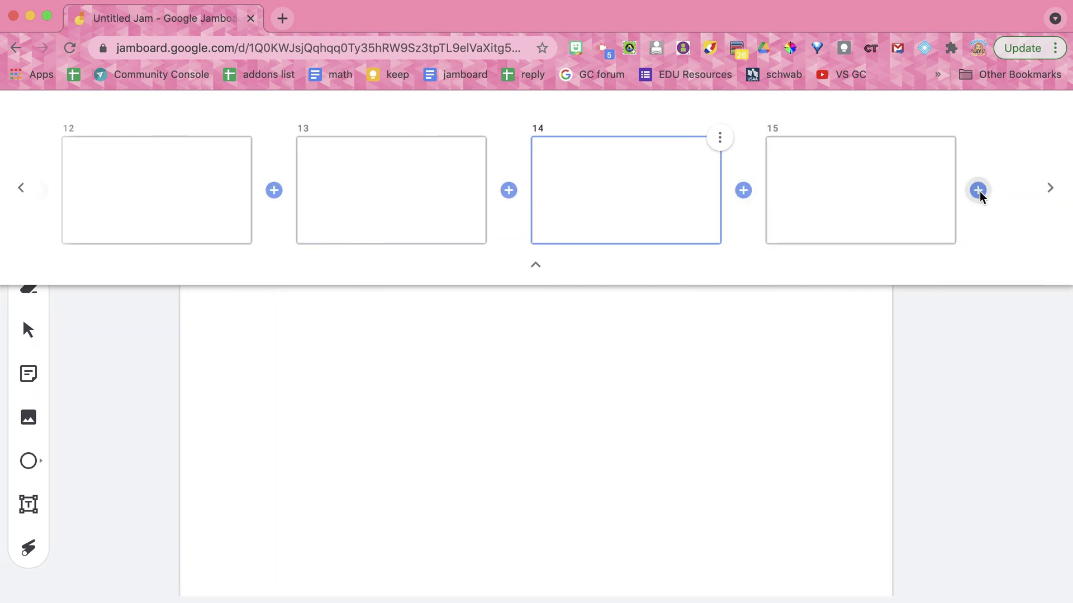
pyautogui.click(980, 191)
pyautogui.click(1047, 190)
pyautogui.click(1047, 190)
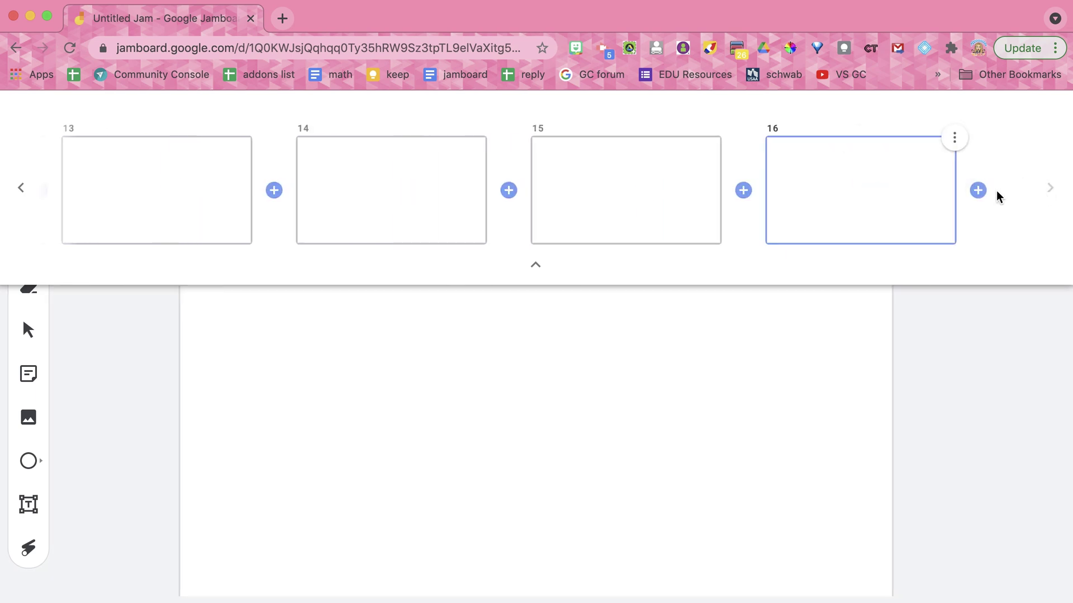
pyautogui.click(979, 191)
pyautogui.click(981, 190)
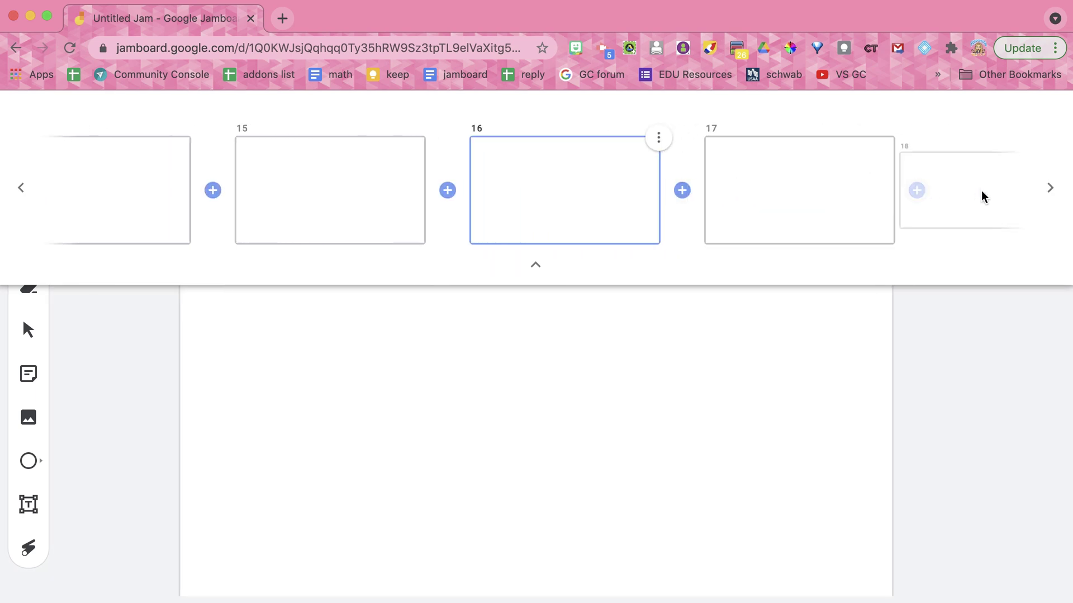
pyautogui.click(1047, 190)
pyautogui.click(1048, 190)
pyautogui.click(978, 190)
pyautogui.click(1048, 190)
pyautogui.click(978, 191)
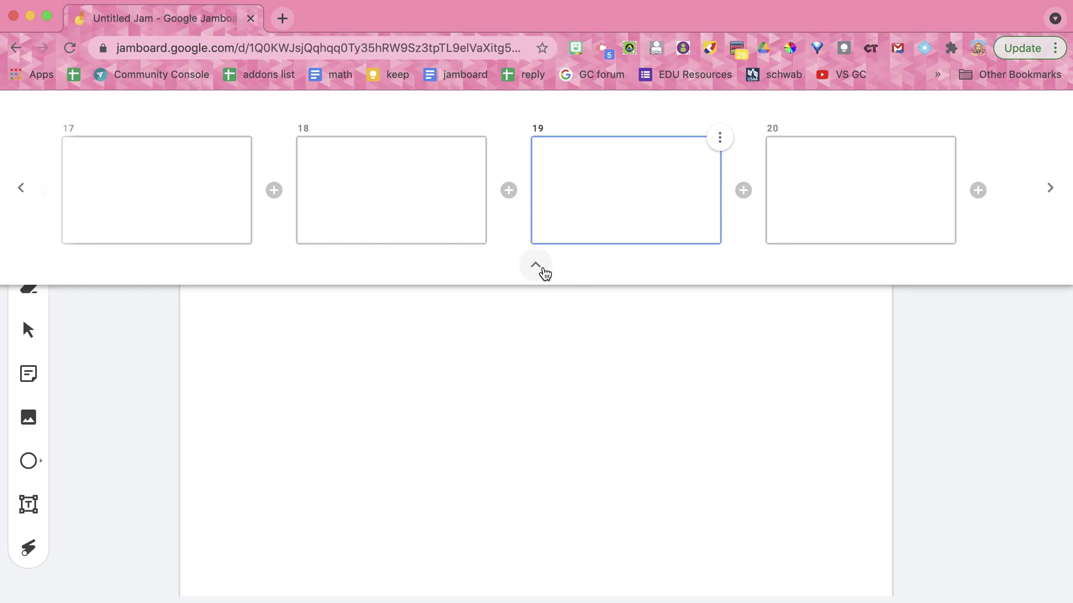
# Hide the frame thumbnails and write a red '20' on frame 19.
pyautogui.click(536, 266)
pyautogui.moveTo(258, 307)
pyautogui.mouseDown()
pyautogui.moveTo(268, 376)
pyautogui.moveTo(328, 371)
pyautogui.mouseUp()
pyautogui.moveTo(383, 265)
pyautogui.mouseDown()
pyautogui.moveTo(356, 322)
pyautogui.moveTo(385, 276)
pyautogui.mouseUp()
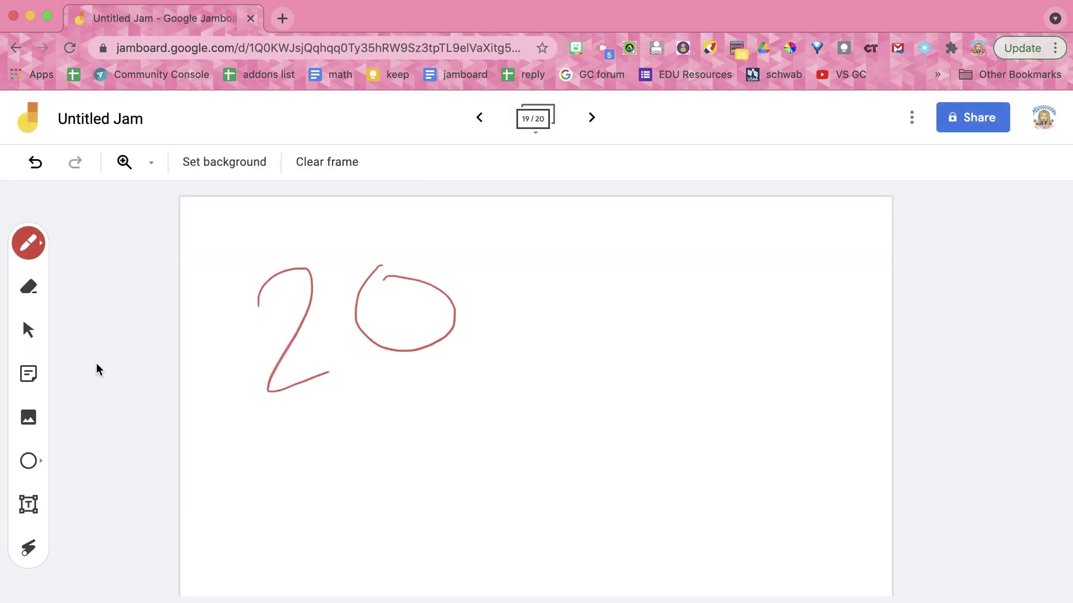
# Add a yellow '20 FRAME Maximum!' sticky note, enlarged beside the 20.
pyautogui.click(28, 373)
pyautogui.write('2')
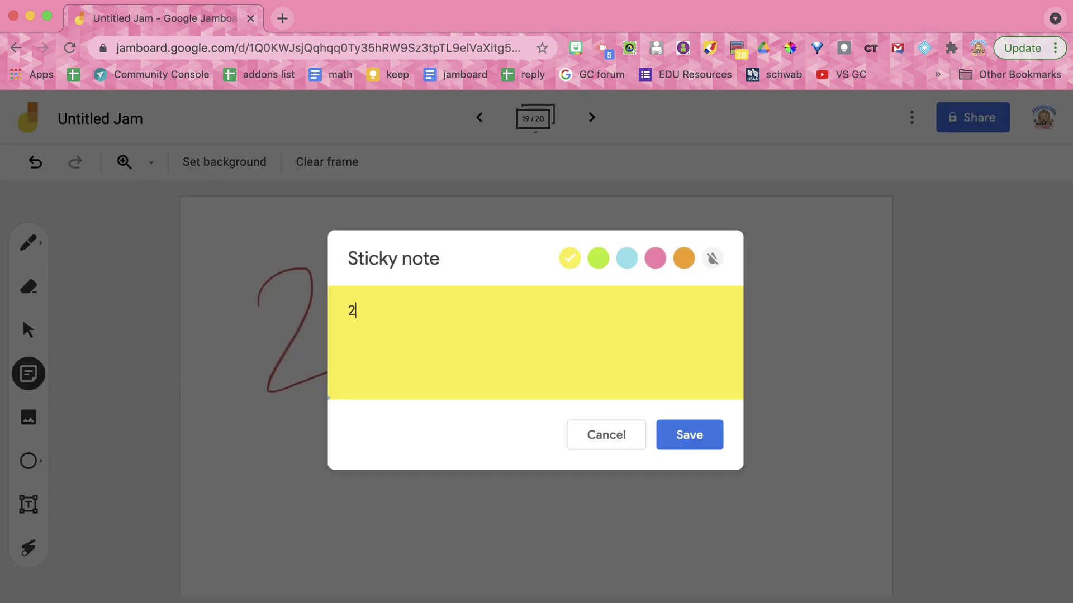
pyautogui.write('0 FaM')
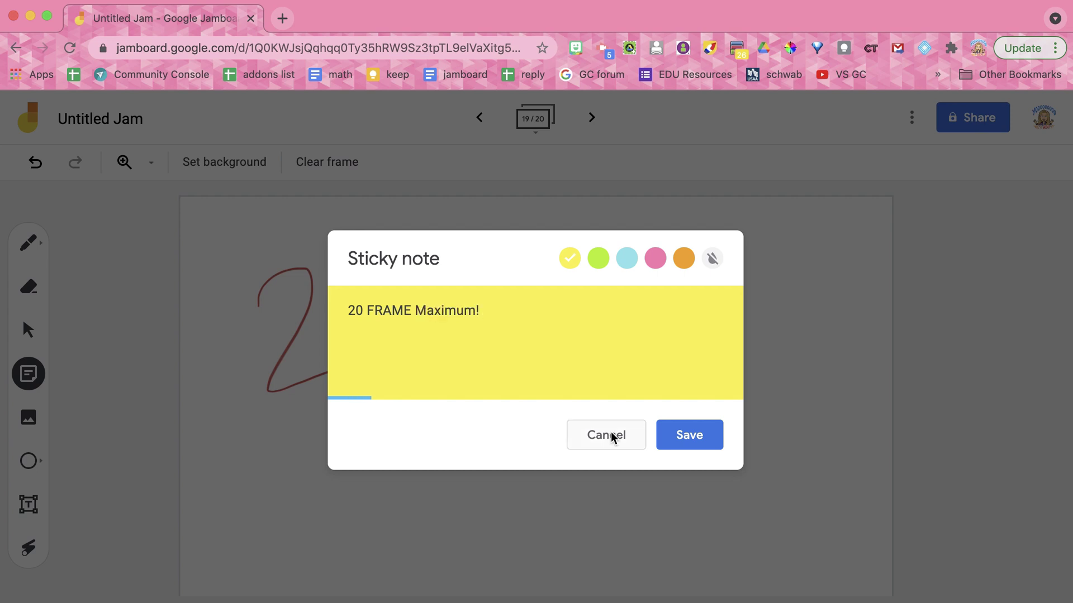
pyautogui.click(692, 434)
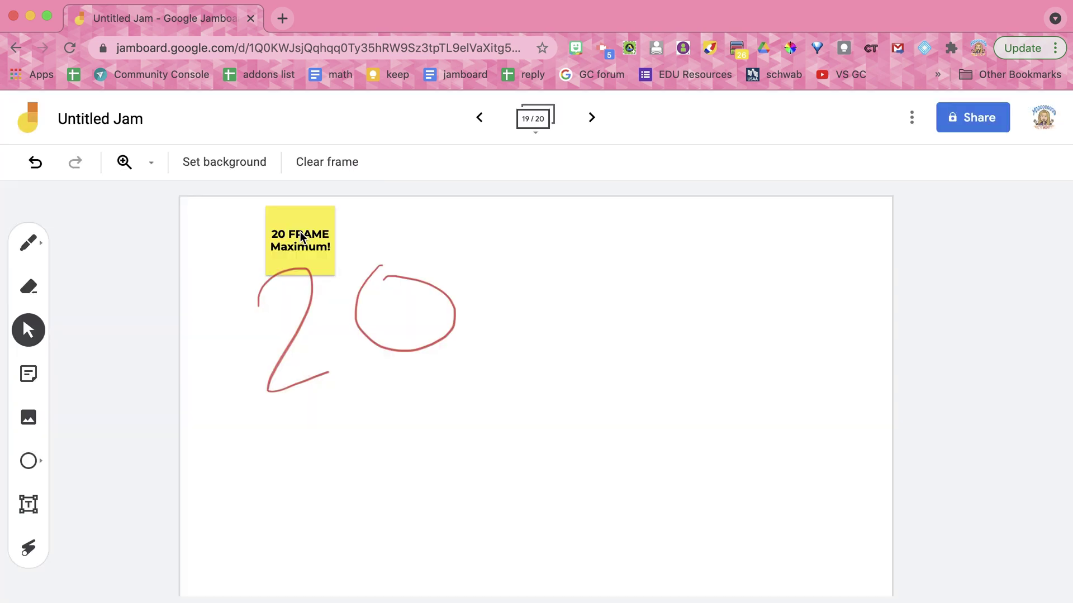
pyautogui.moveTo(300, 232); pyautogui.dragTo(782, 431)
pyautogui.click(1014, 468)
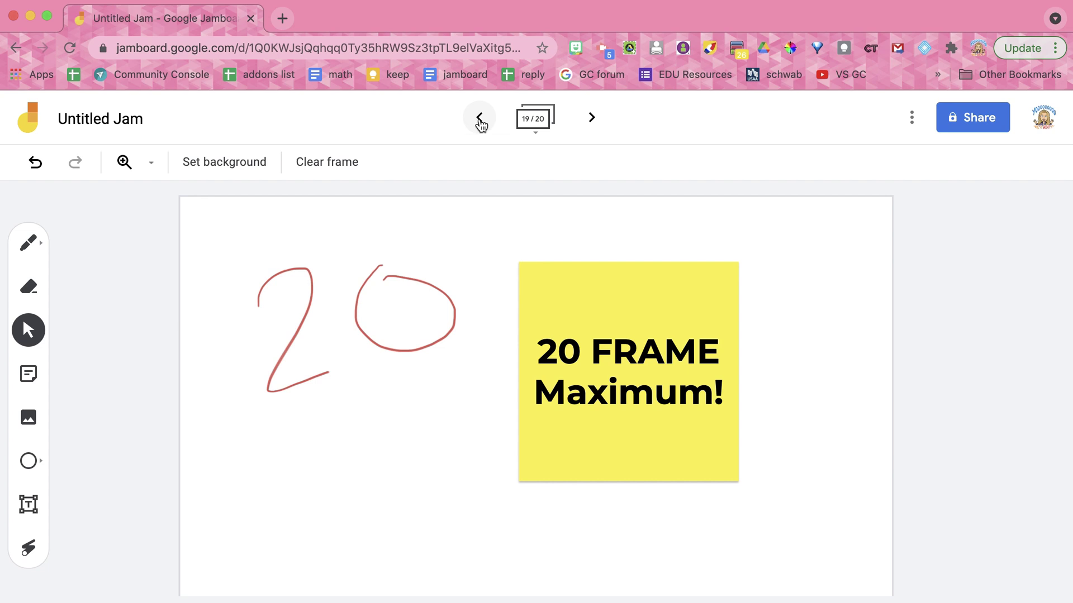
# Go to frame 18 and add a text box reading 'Chupacabra'.
pyautogui.click(479, 120)
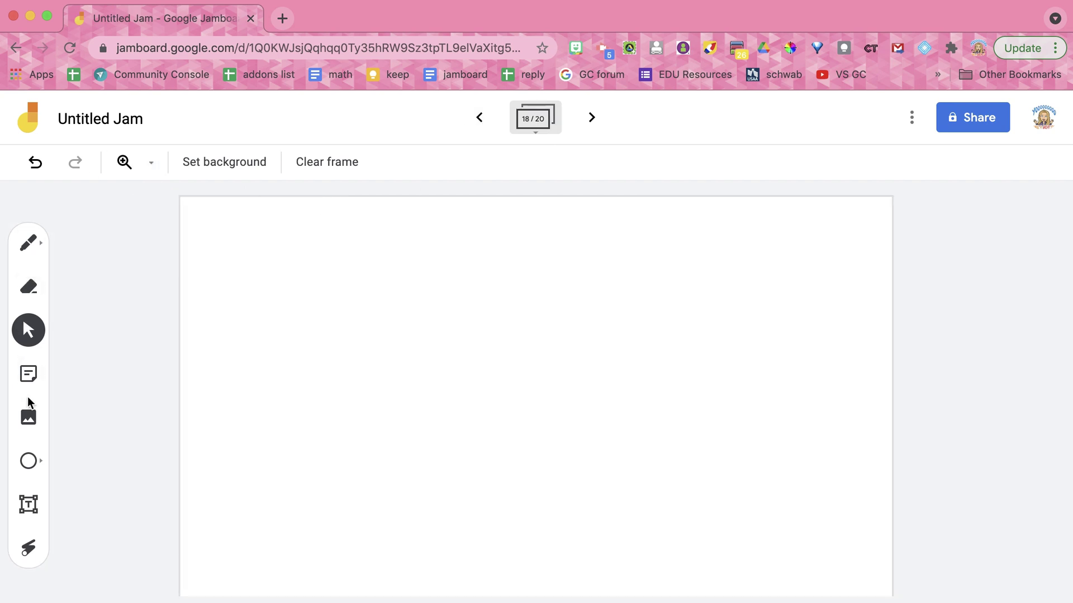
pyautogui.click(29, 504)
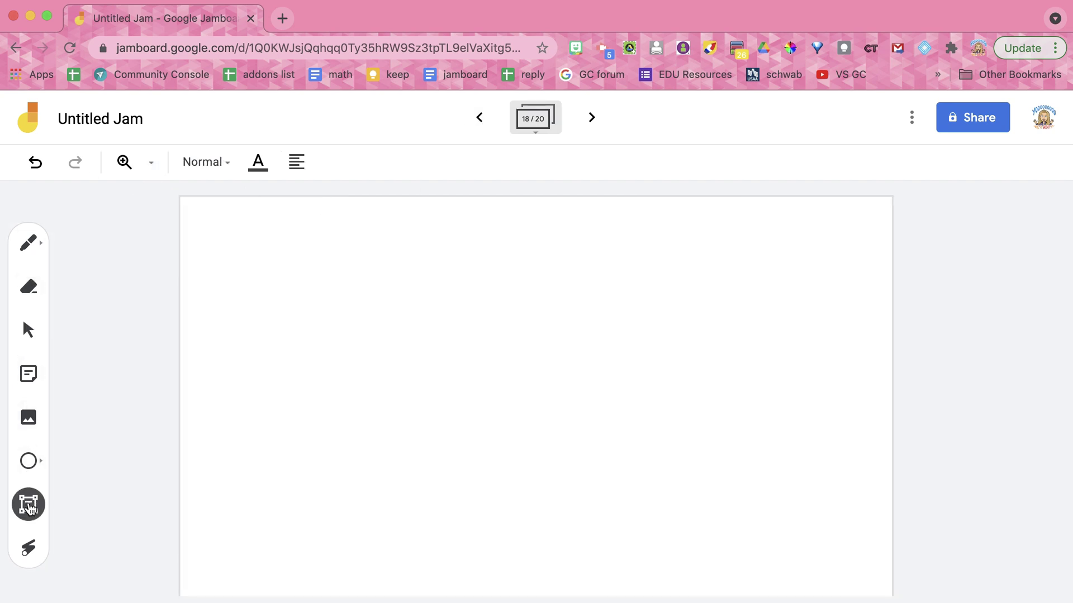
pyautogui.click(328, 337)
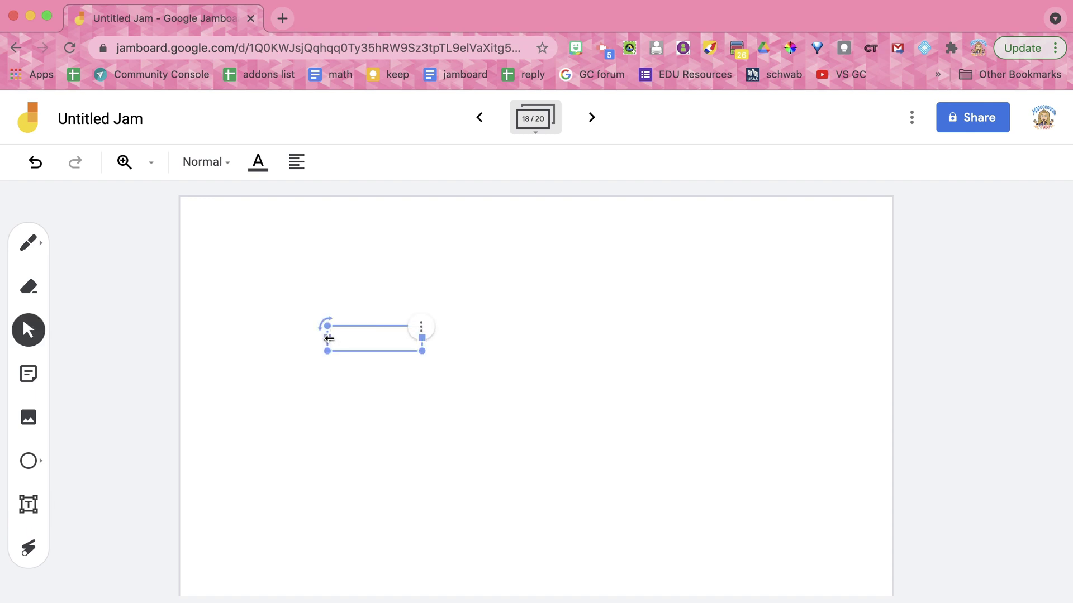
pyautogui.write('Chupa')
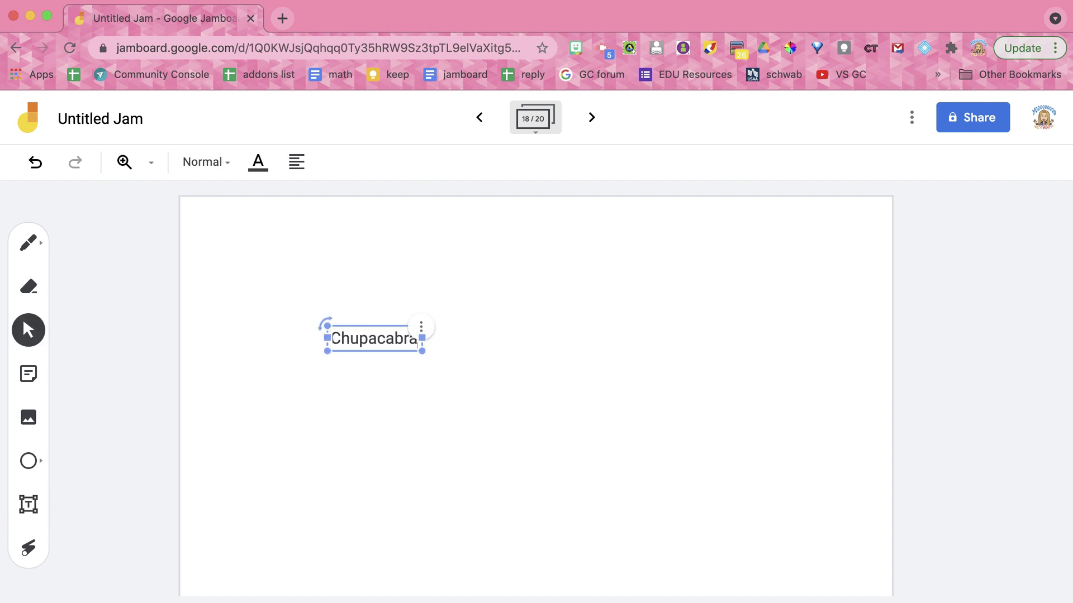
pyautogui.write('cabra')
pyautogui.click(421, 435)
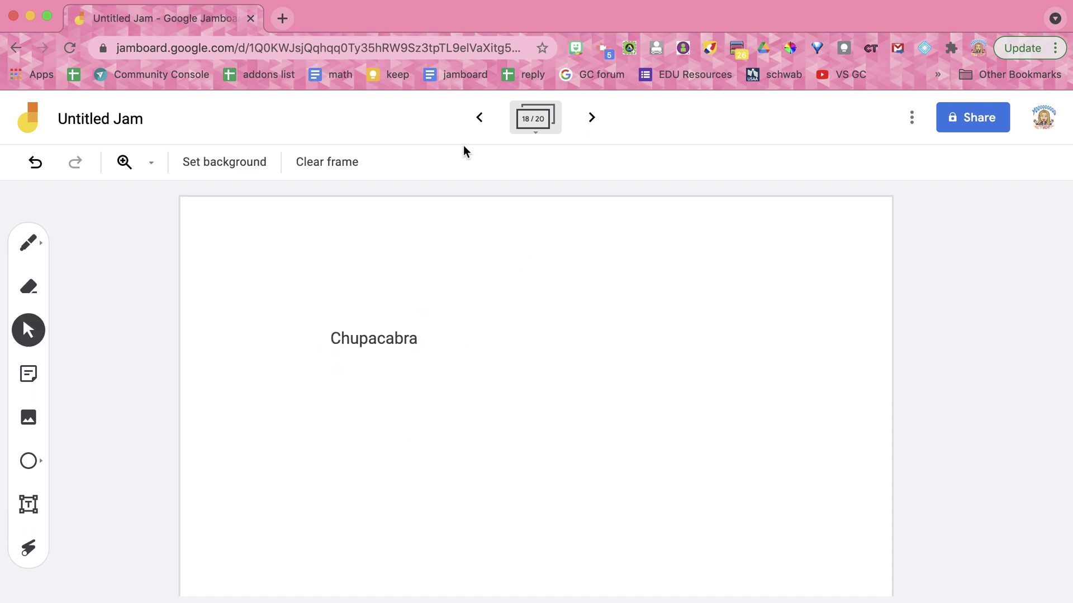
# Add a yellow sticky note reading 'The Big Lebowski' and dismiss the extra empty note.
pyautogui.click(26, 373)
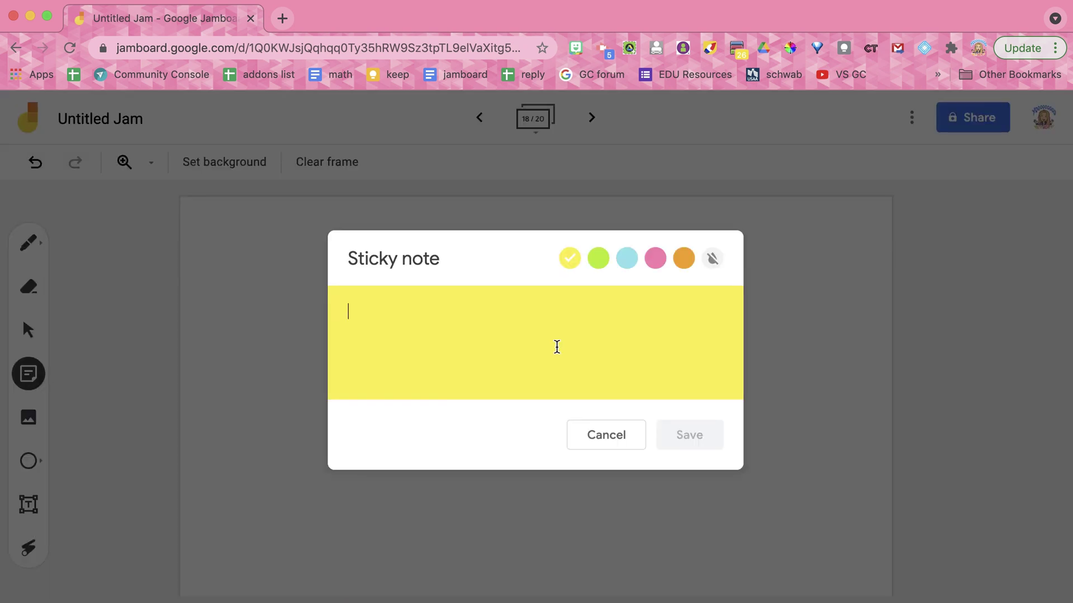
pyautogui.write('The Big Lebowski')
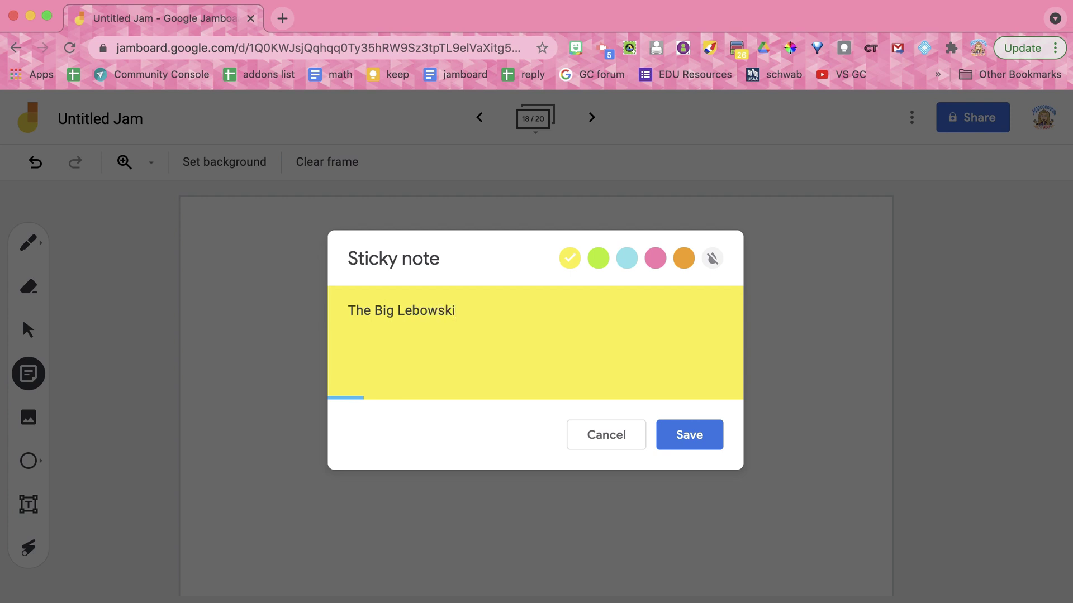
pyautogui.press('super+a')
pyautogui.press('super+c')
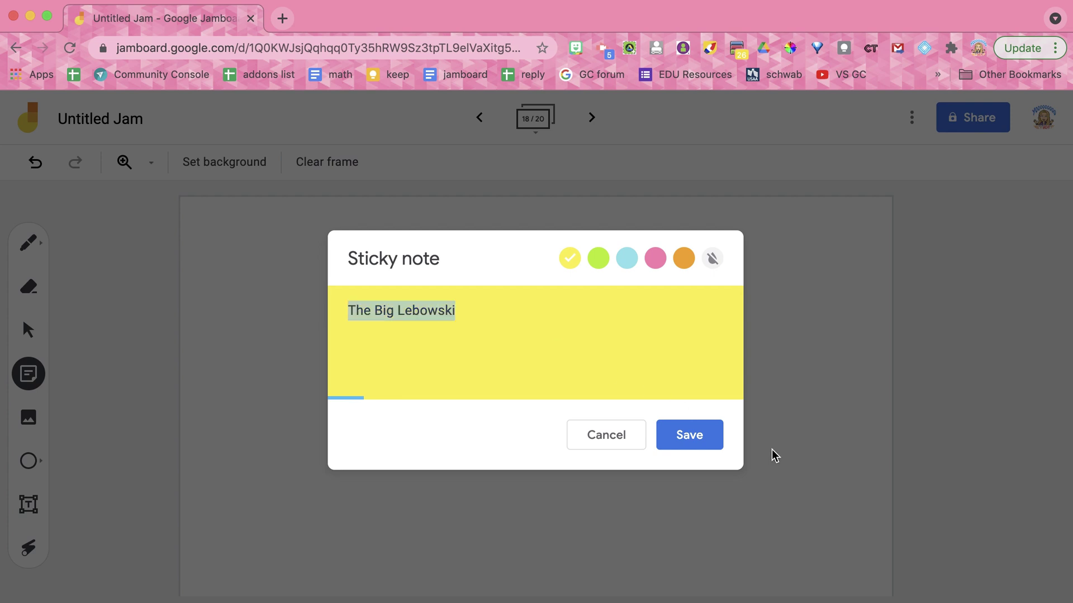
pyautogui.click(682, 441)
pyautogui.click(619, 430)
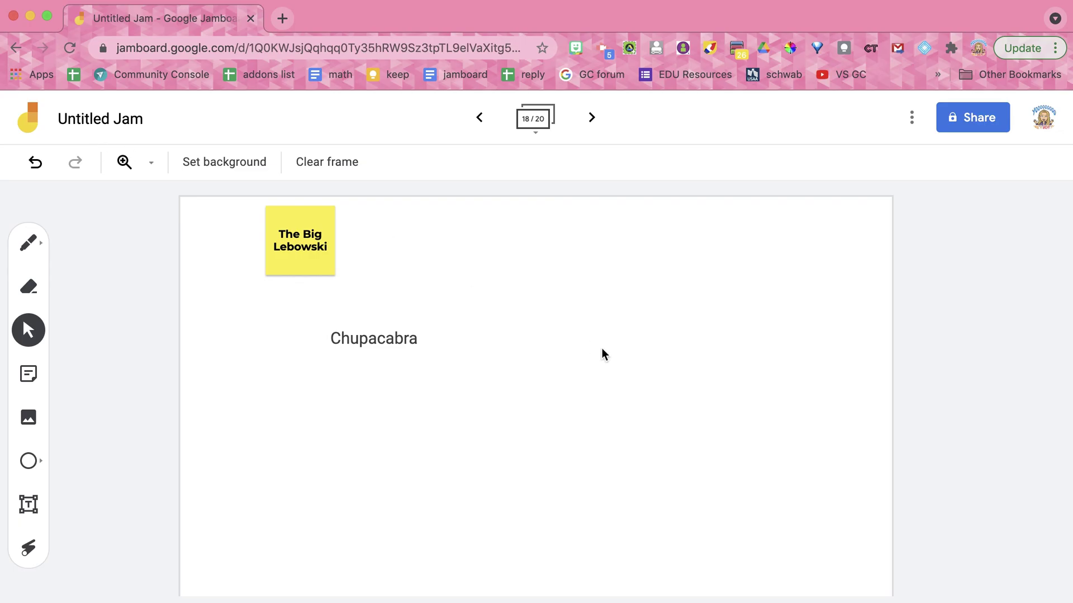
# Open Google Drive in a new tab and search for the pasted 'The Big Lebowski' text.
pyautogui.press('super+t')
pyautogui.write('drive')
pyautogui.press('Return')
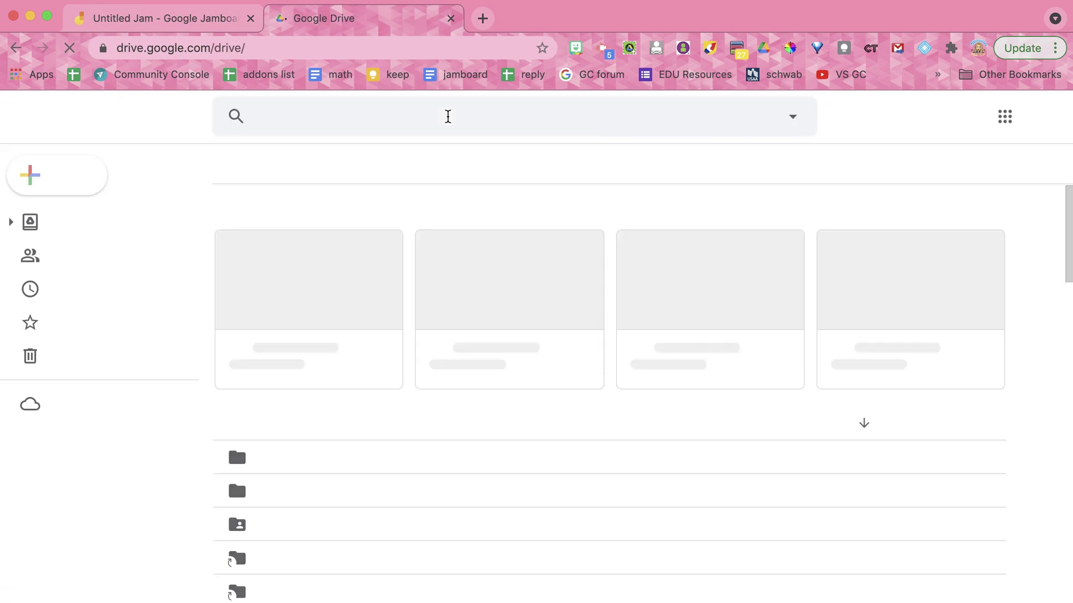
pyautogui.click(334, 116)
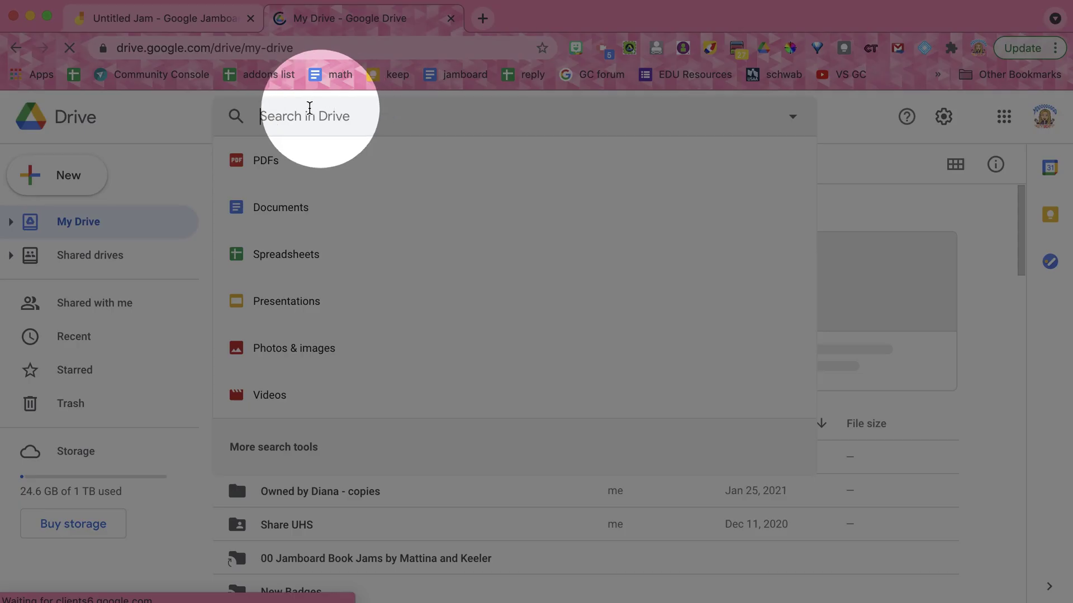
pyautogui.click(263, 115)
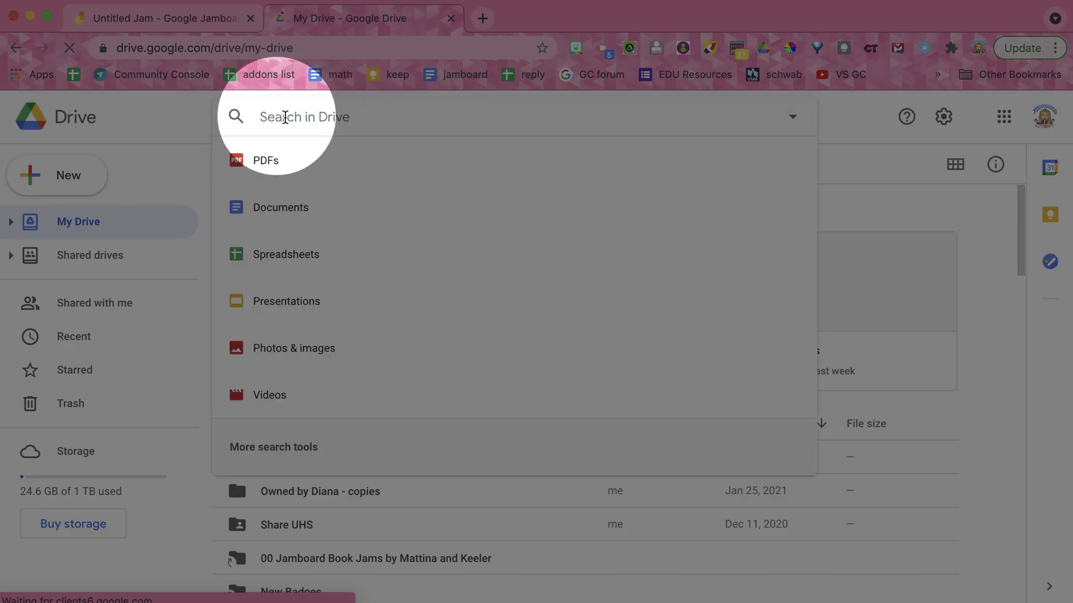
pyautogui.press('super+v')
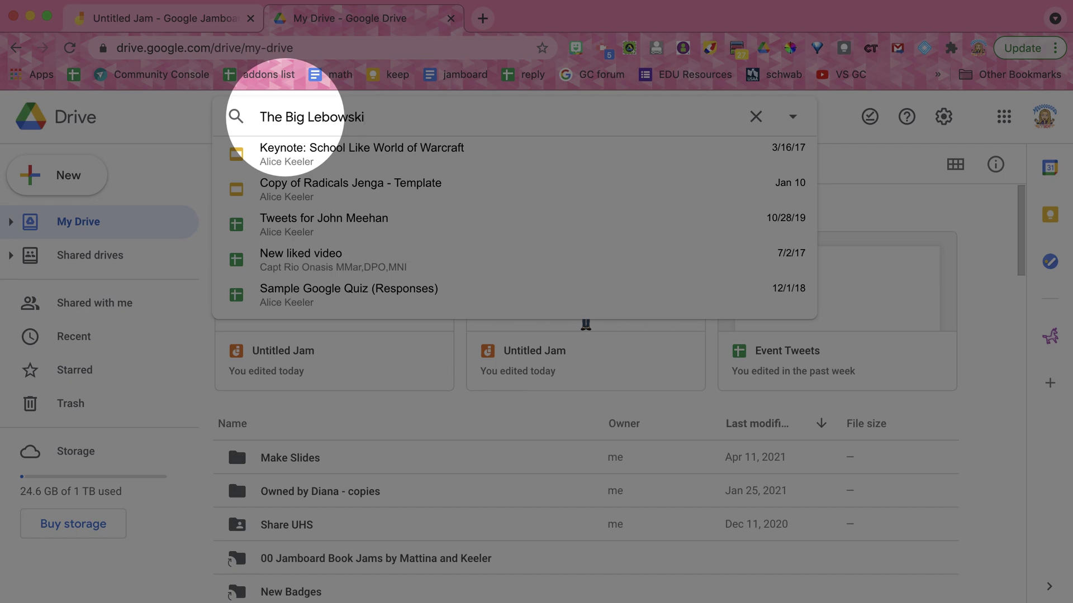
pyautogui.press('Return')
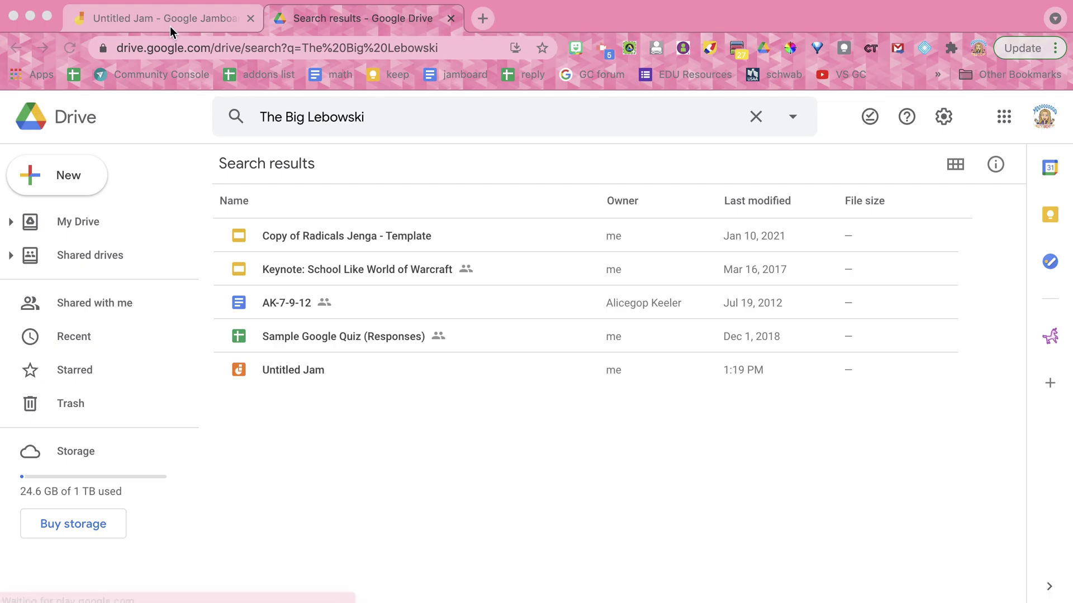
# Narrow the Drive search to 'The Big Lebowski type:jam' and return to the jam.
pyautogui.click(169, 25)
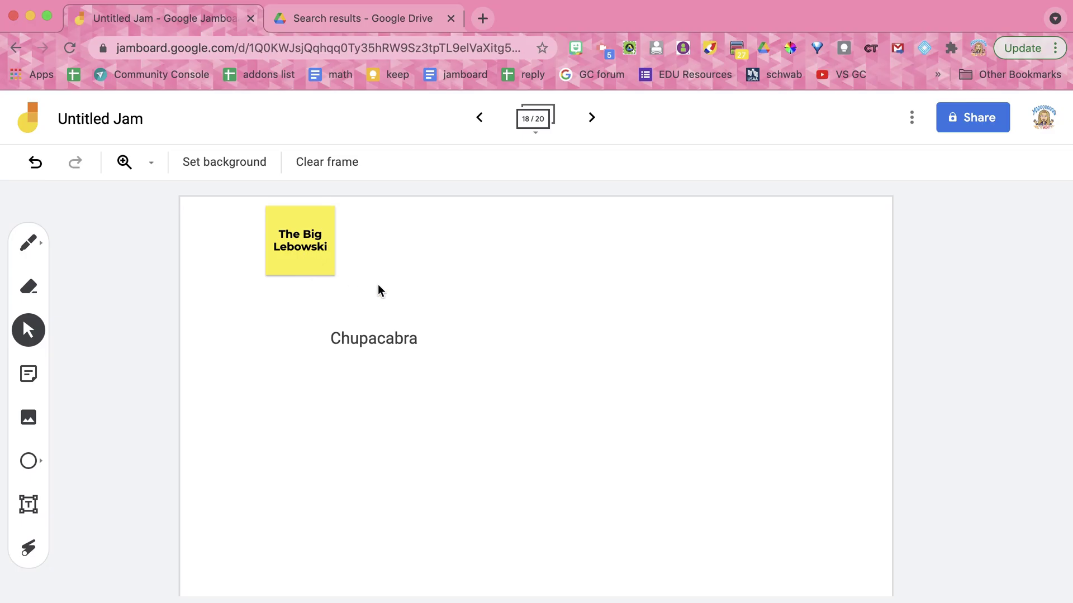
pyautogui.click(366, 28)
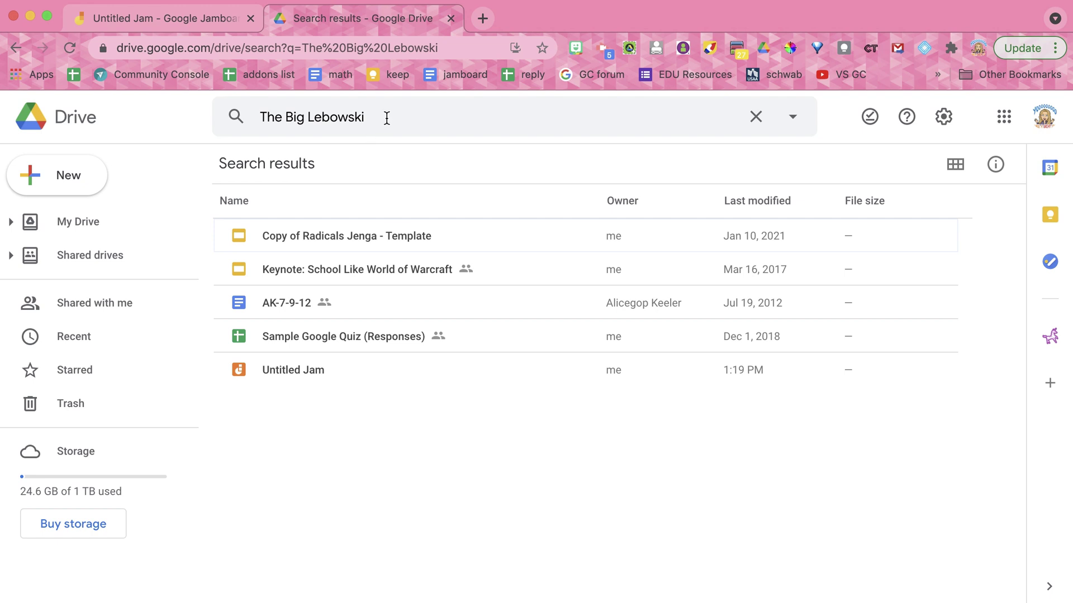
pyautogui.click(385, 118)
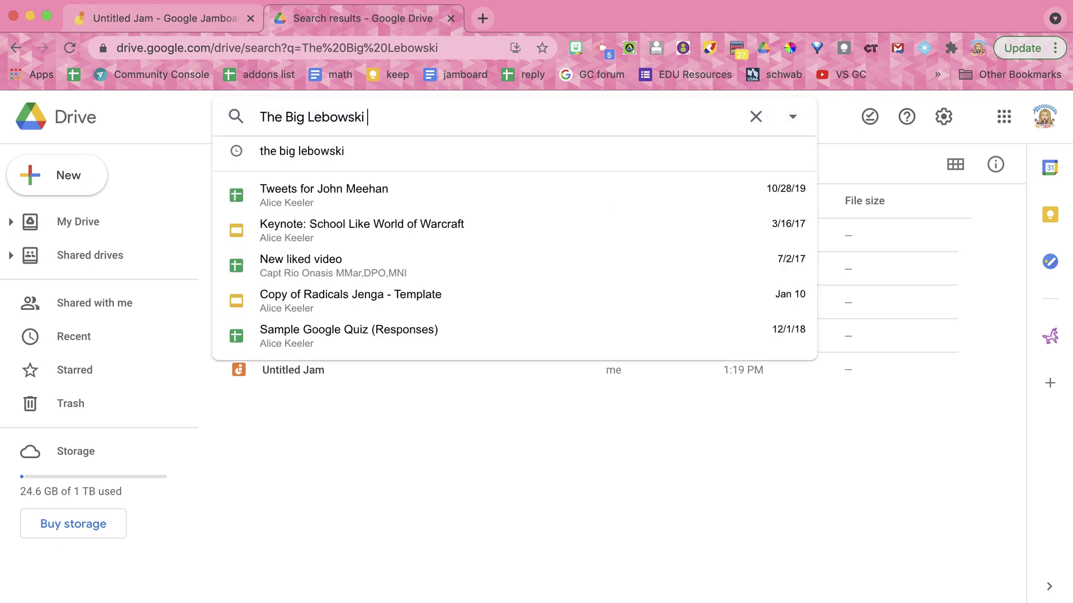
pyautogui.write('type:jam')
pyautogui.press('Return')
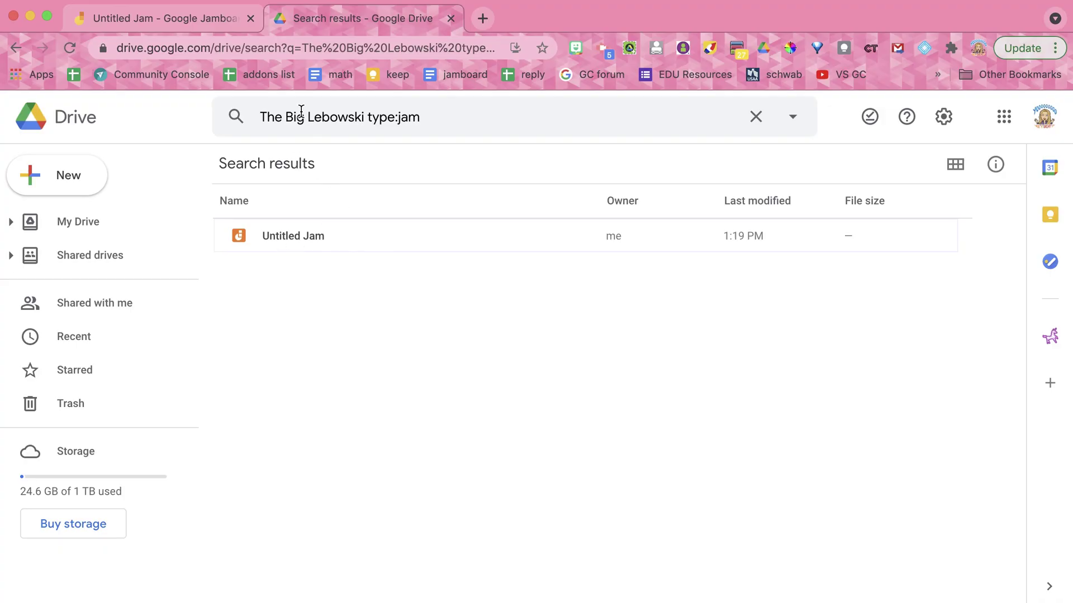
pyautogui.hotkey('ctrl', 'shift', 'Tab')
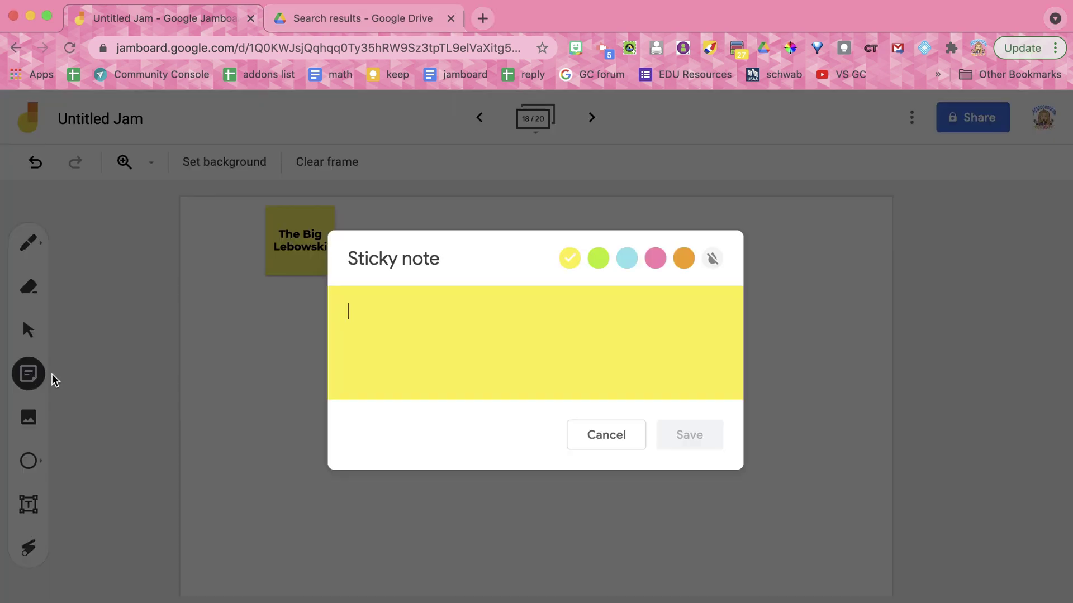
# Add a yellow first-name note, a green surname note and a blue 'Math' note to frame 18.
pyautogui.write('Alice')
pyautogui.click(682, 441)
pyautogui.click(503, 367)
pyautogui.write('Keeler')
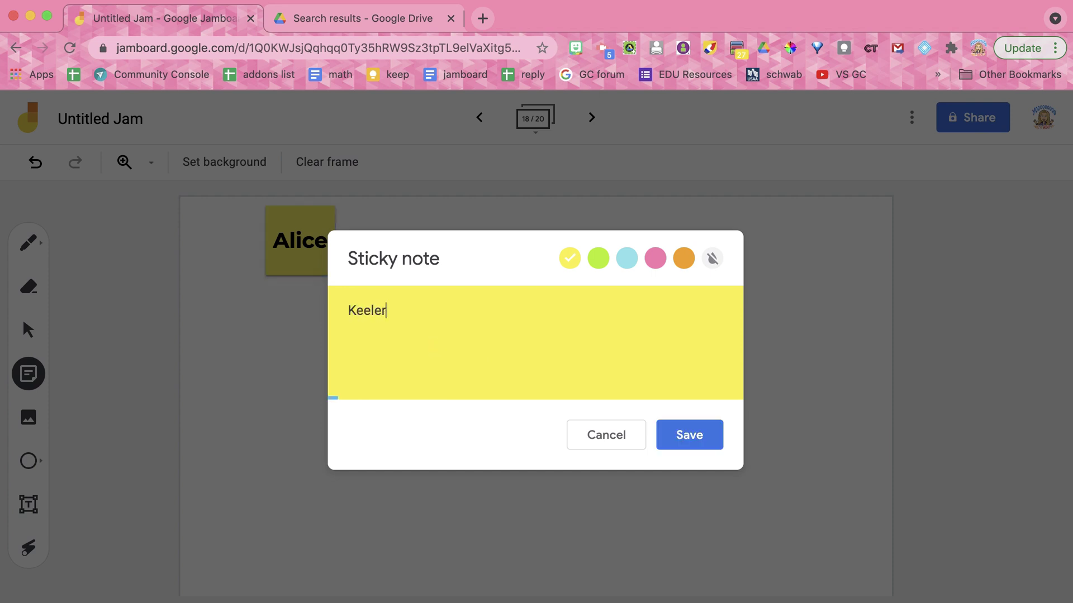
pyautogui.click(597, 259)
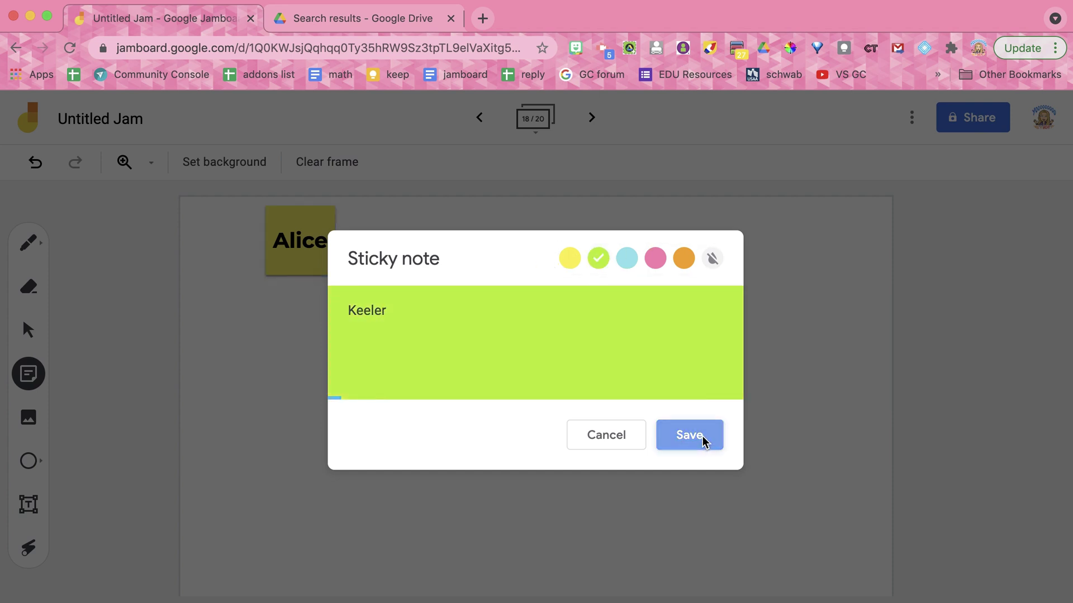
pyautogui.click(704, 442)
pyautogui.click(516, 373)
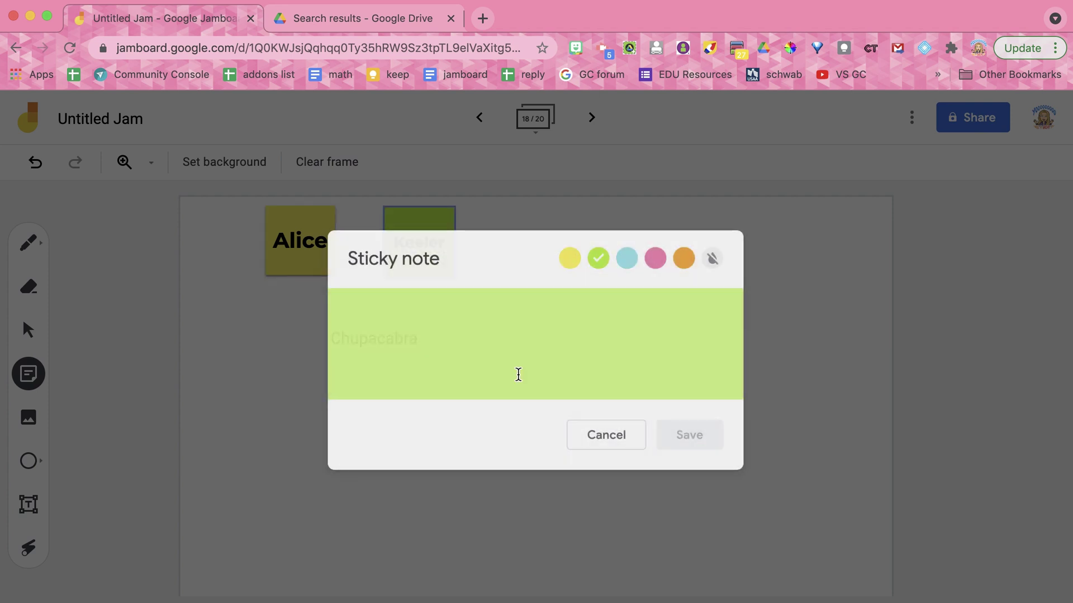
pyautogui.click(625, 260)
pyautogui.write('Math')
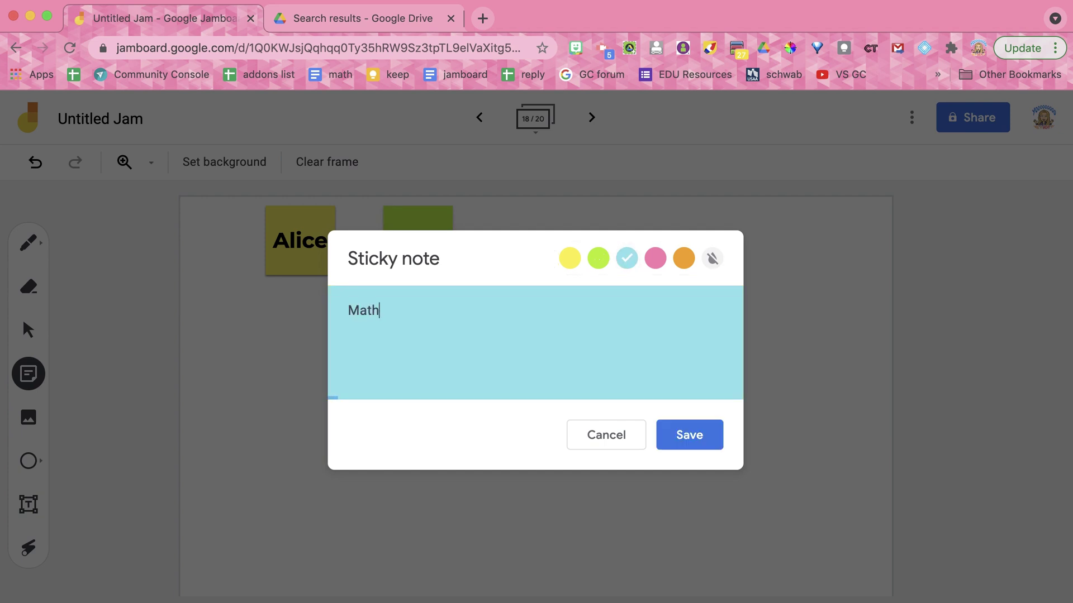
pyautogui.click(706, 434)
pyautogui.click(625, 434)
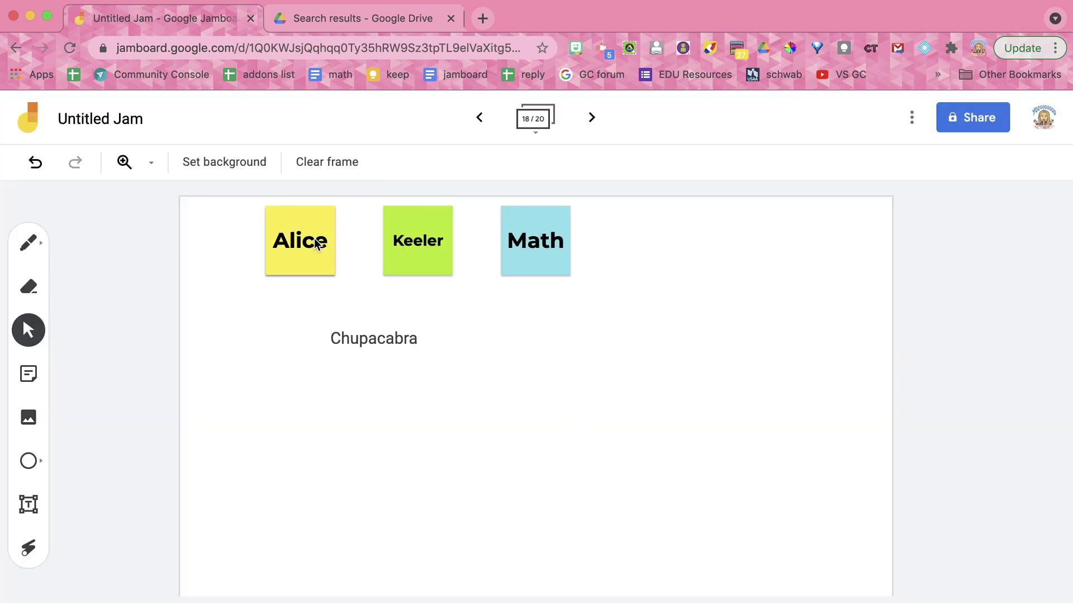
# Overlap the first-name, green and Math notes onto The Big Lebowski note at lower left.
pyautogui.moveTo(292, 236); pyautogui.dragTo(421, 417)
pyautogui.moveTo(417, 225); pyautogui.dragTo(580, 420)
pyautogui.moveTo(550, 240); pyautogui.dragTo(745, 355)
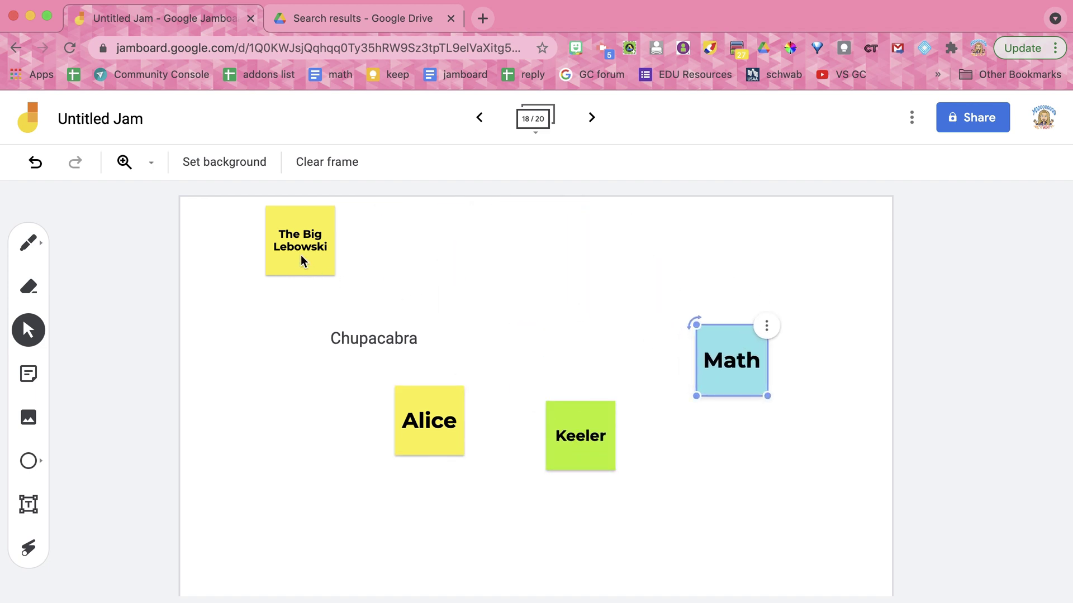
pyautogui.moveTo(297, 254); pyautogui.dragTo(300, 451)
pyautogui.moveTo(430, 431); pyautogui.dragTo(332, 477)
pyautogui.moveTo(553, 431); pyautogui.dragTo(342, 492)
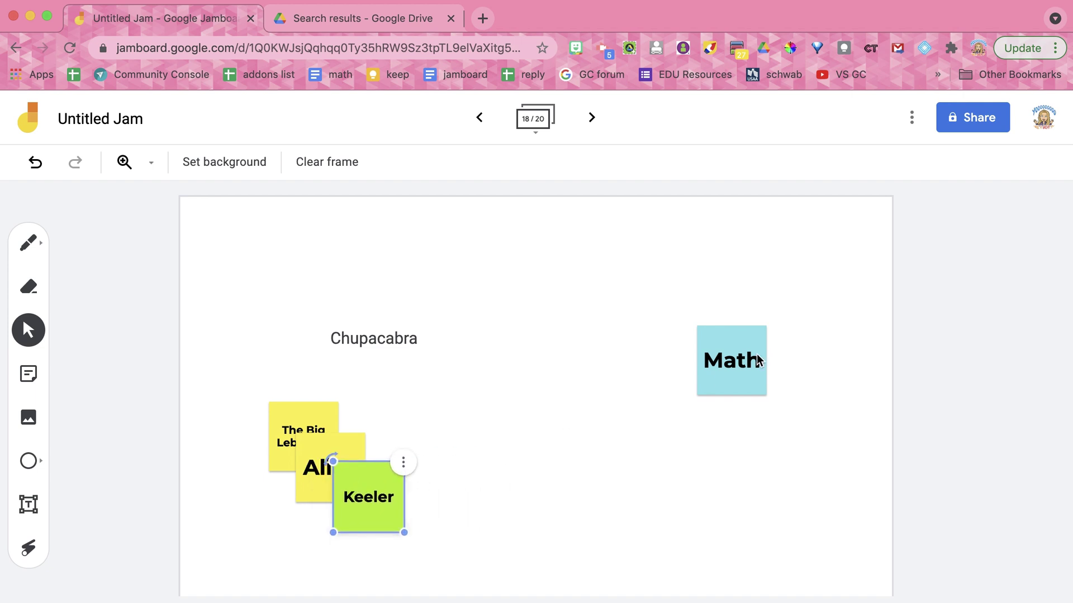
pyautogui.click(568, 482)
pyautogui.moveTo(730, 359); pyautogui.dragTo(407, 524)
pyautogui.click(297, 426)
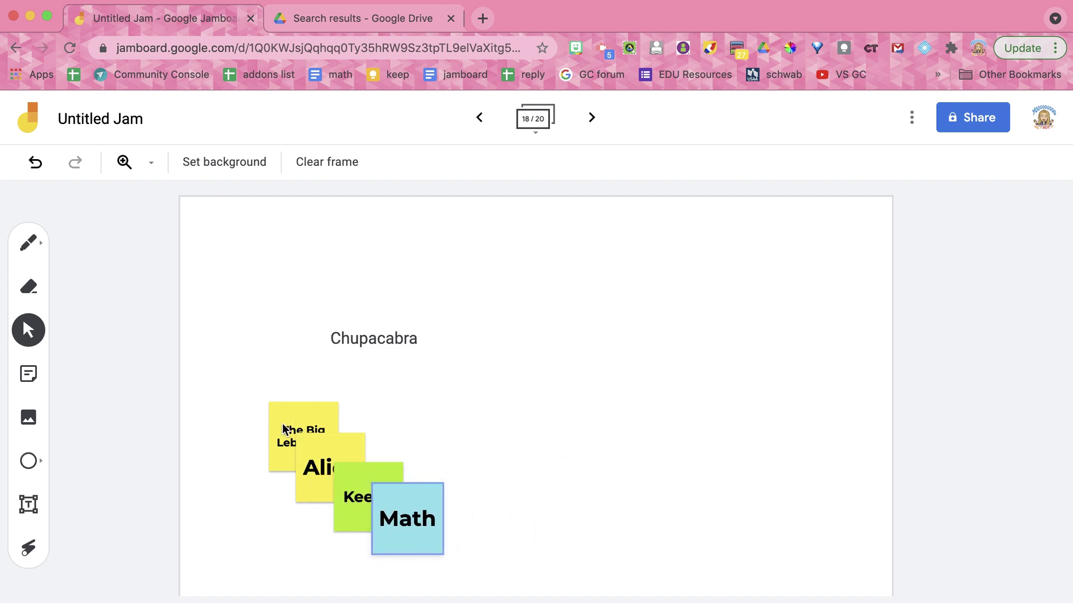
# Move and enlarge the notes into a stack right of Chupacabra, The Big Lebowski at the back.
pyautogui.moveTo(285, 428); pyautogui.dragTo(552, 297)
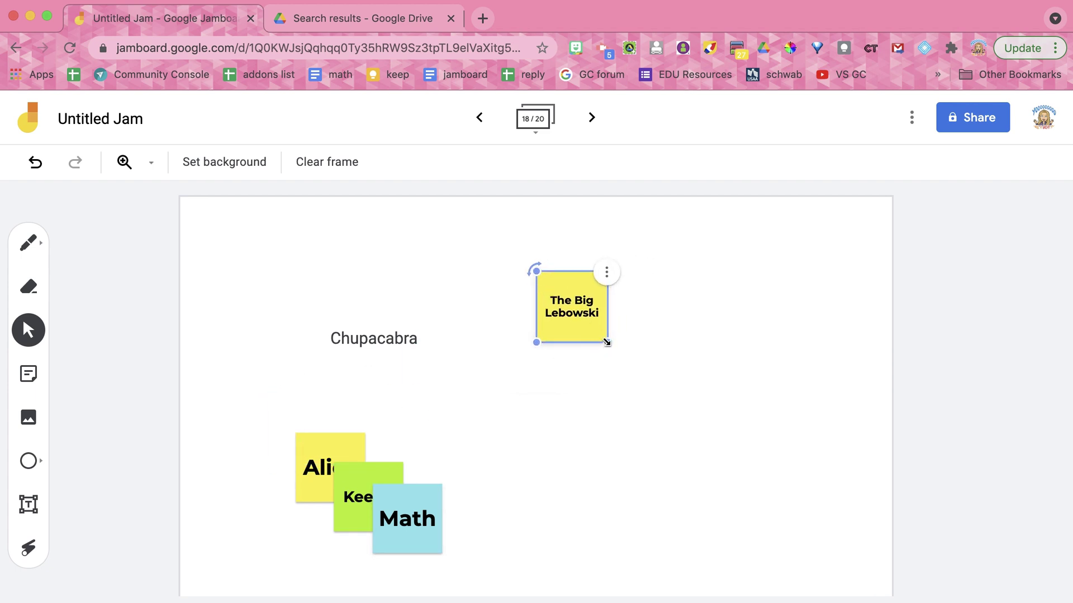
pyautogui.moveTo(607, 342); pyautogui.dragTo(697, 431)
pyautogui.moveTo(634, 368); pyautogui.dragTo(582, 366)
pyautogui.moveTo(352, 439); pyautogui.dragTo(597, 337)
pyautogui.moveTo(619, 408)
pyautogui.mouseDown()
pyautogui.moveTo(719, 488)
pyautogui.moveTo(459, 468)
pyautogui.moveTo(506, 477)
pyautogui.moveTo(416, 508)
pyautogui.moveTo(459, 528)
pyautogui.moveTo(421, 546)
pyautogui.moveTo(403, 532)
pyautogui.moveTo(663, 406)
pyautogui.moveTo(632, 387)
pyautogui.moveTo(625, 422)
pyautogui.mouseUp()
pyautogui.moveTo(347, 510); pyautogui.dragTo(764, 524)
pyautogui.click(419, 524)
pyautogui.moveTo(443, 552); pyautogui.dragTo(511, 594)
pyautogui.moveTo(422, 537); pyautogui.dragTo(724, 354)
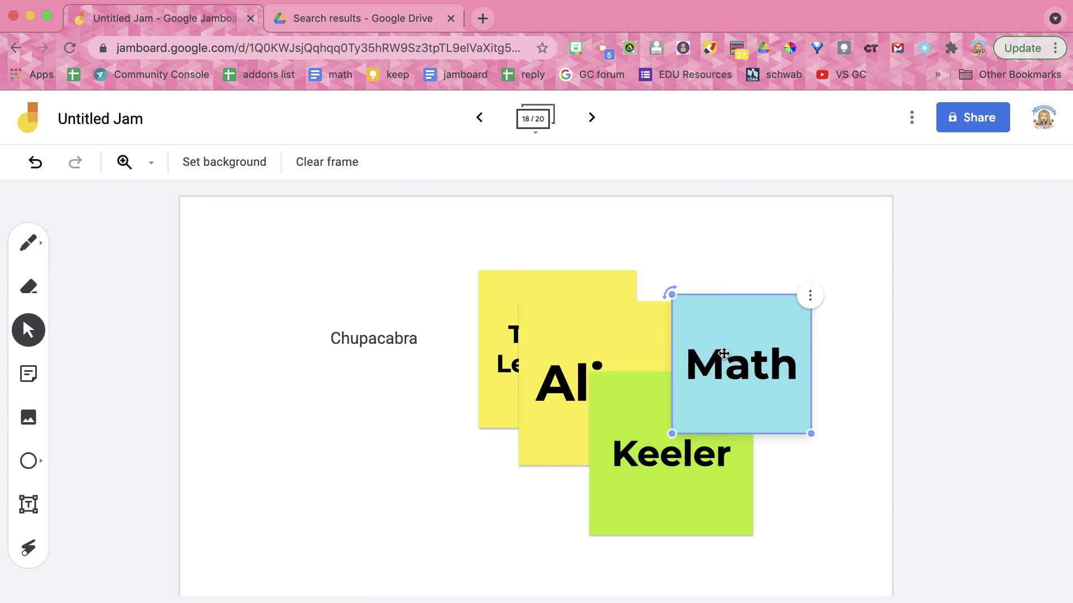
pyautogui.click(625, 406)
pyautogui.click(552, 359)
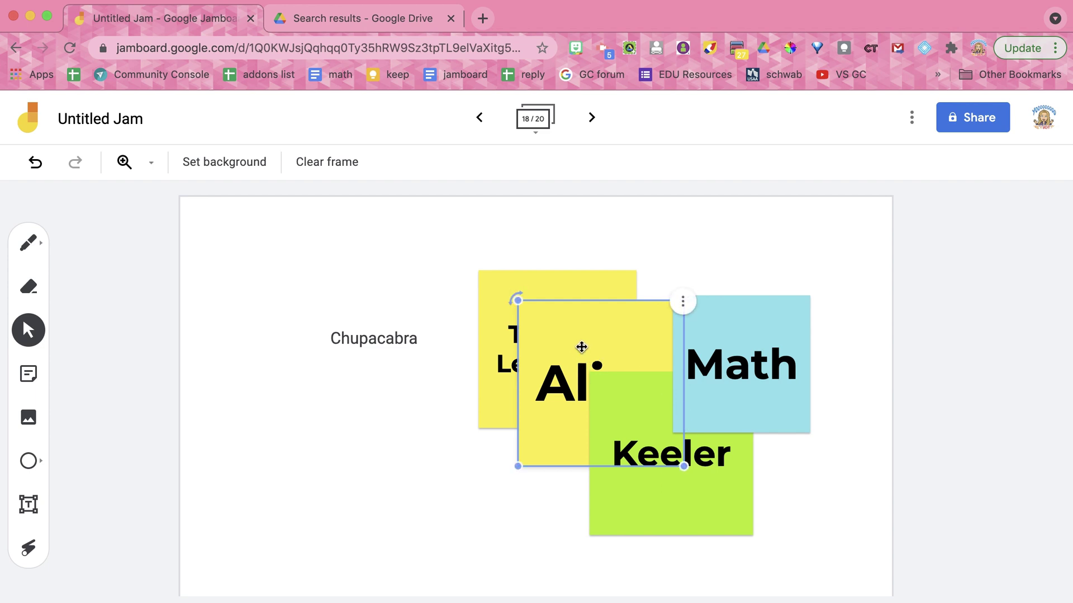
# Bring the first-name note to the front and nudge it into place.
pyautogui.click(686, 508)
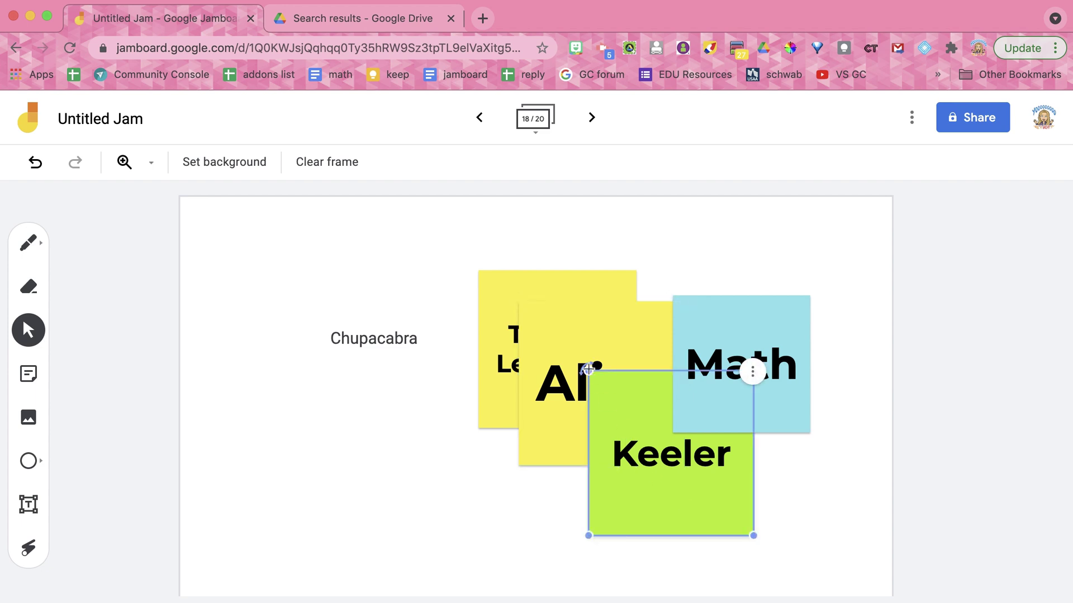
pyautogui.click(585, 321)
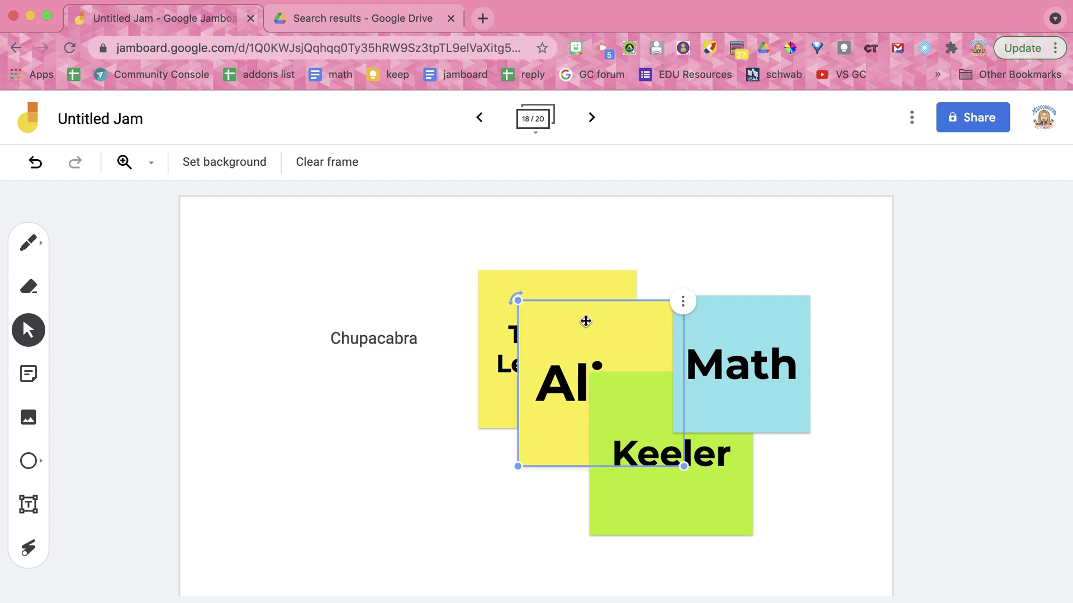
pyautogui.click(684, 304)
pyautogui.click(629, 324)
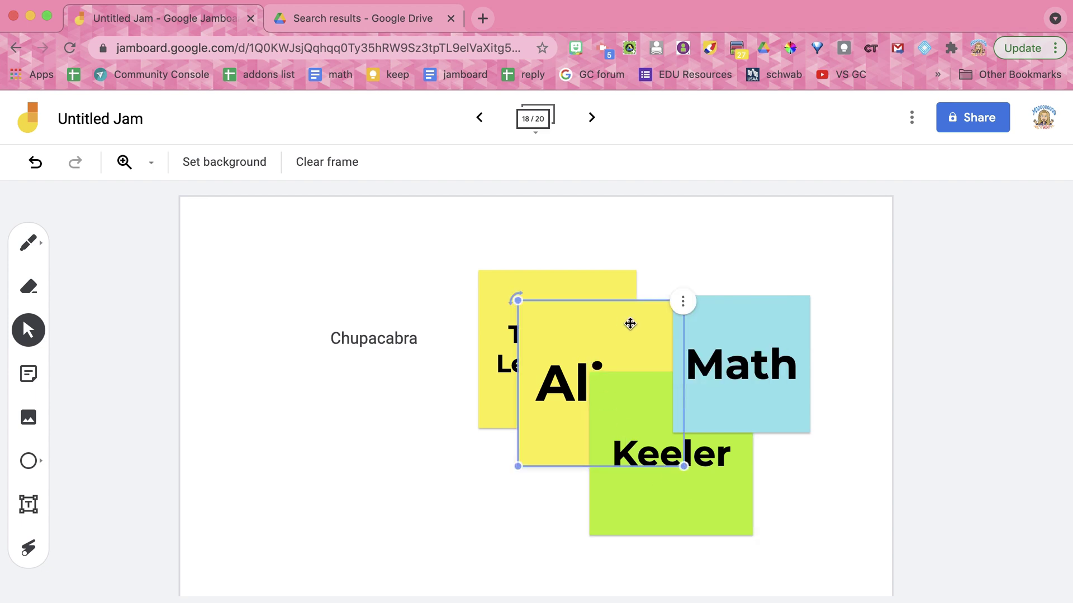
pyautogui.click(682, 305)
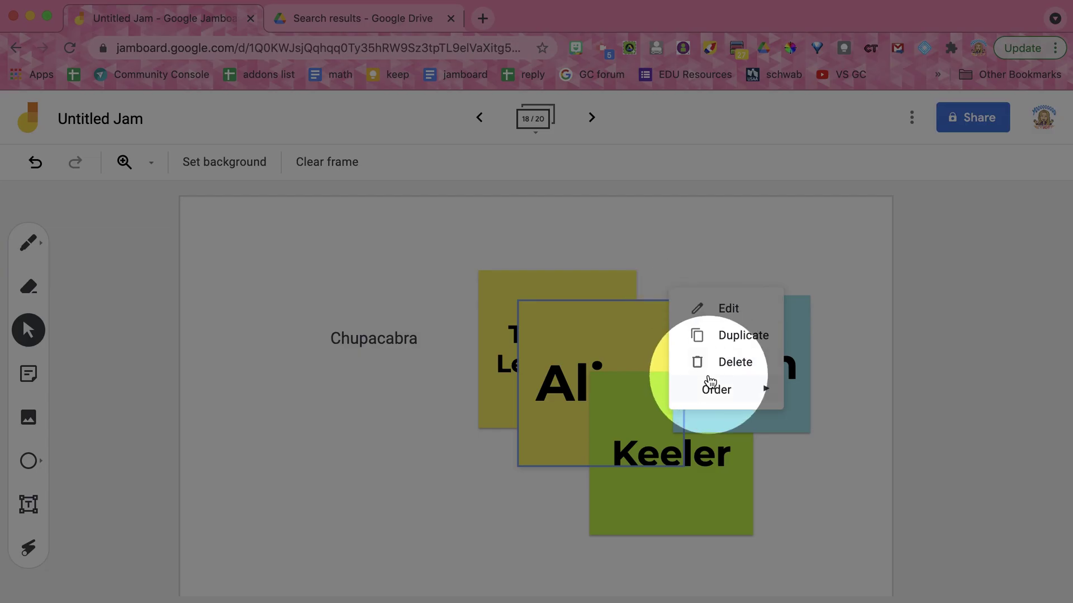
pyautogui.moveTo(709, 387)
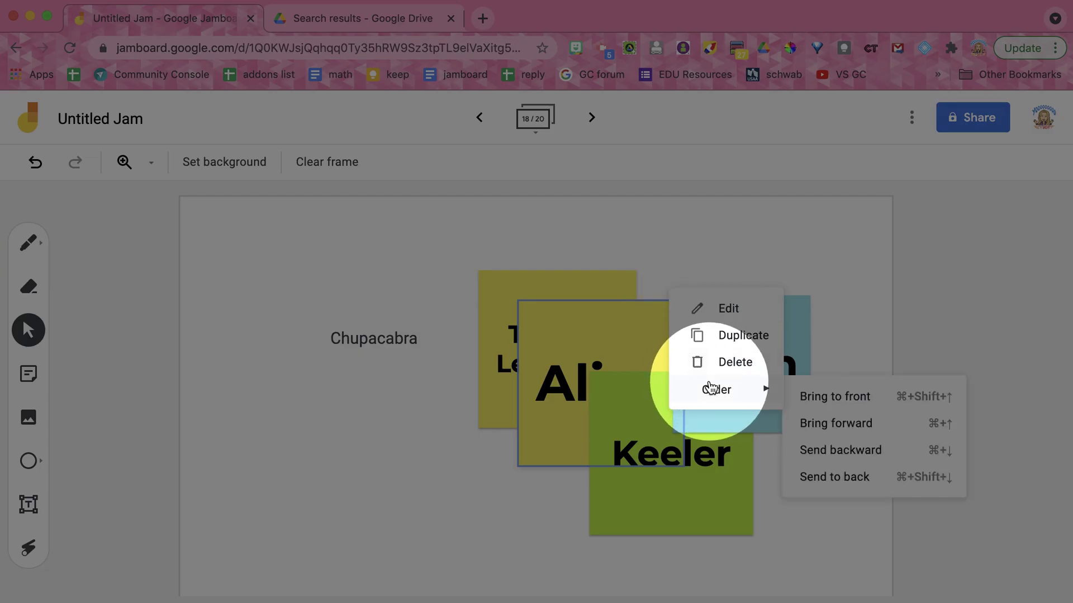
pyautogui.click(816, 403)
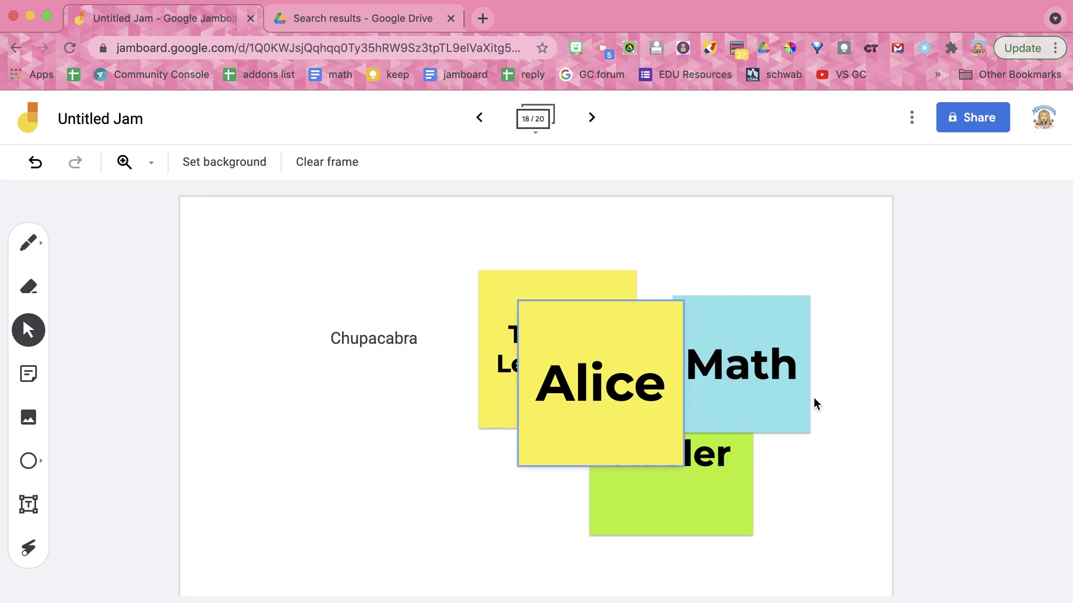
pyautogui.moveTo(647, 409); pyautogui.dragTo(653, 379)
# Bring the blue Math note to the front, then deselect it.
pyautogui.click(745, 414)
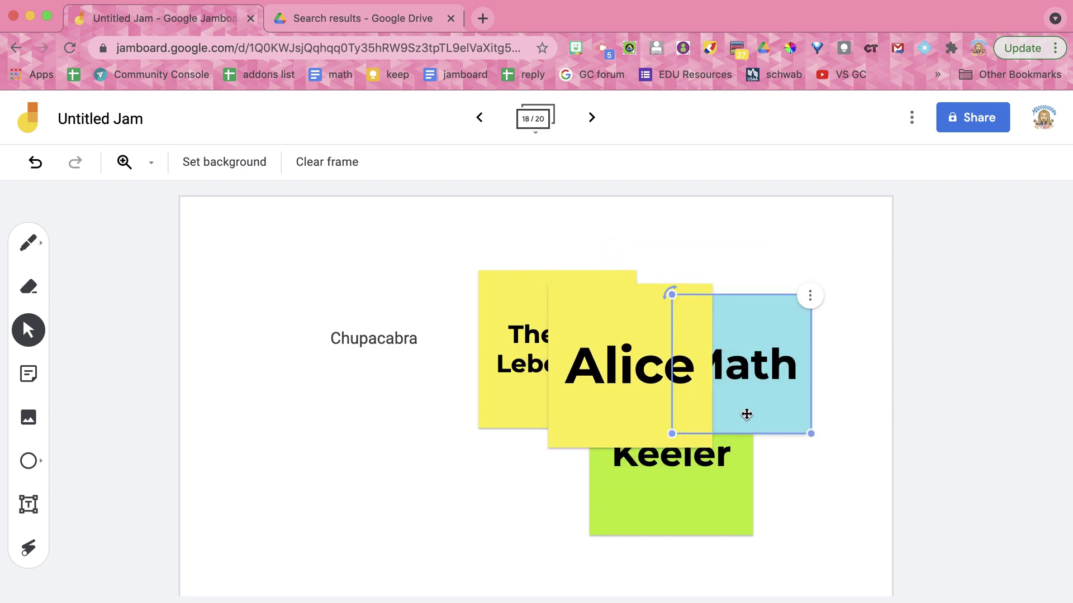
pyautogui.click(808, 296)
pyautogui.moveTo(836, 390)
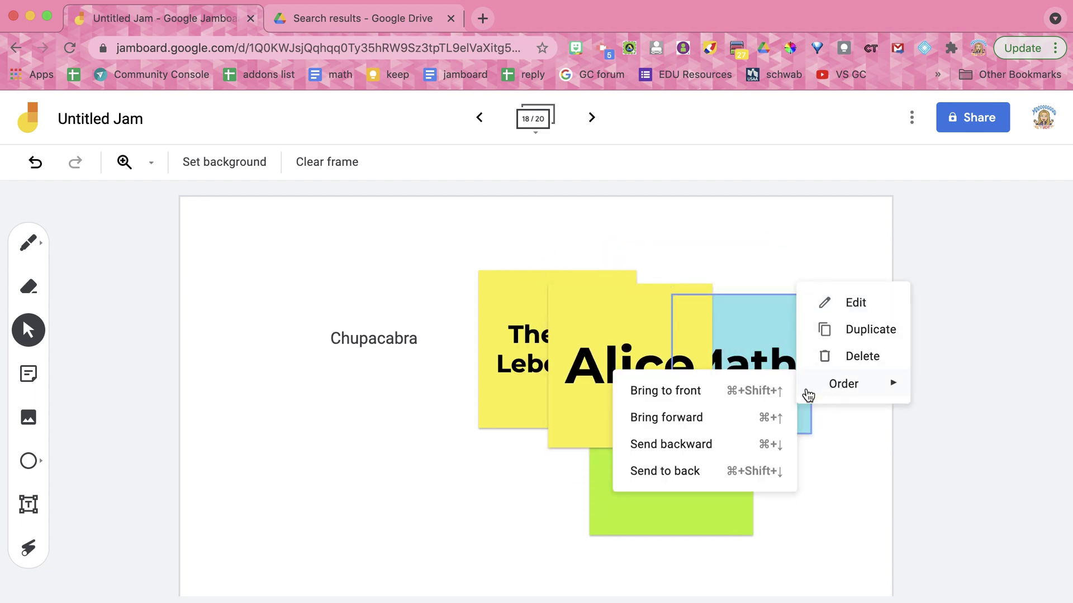
pyautogui.click(713, 395)
pyautogui.moveTo(713, 395)
pyautogui.mouseDown()
pyautogui.moveTo(656, 398)
pyautogui.moveTo(713, 393)
pyautogui.mouseUp()
pyautogui.press('Escape')
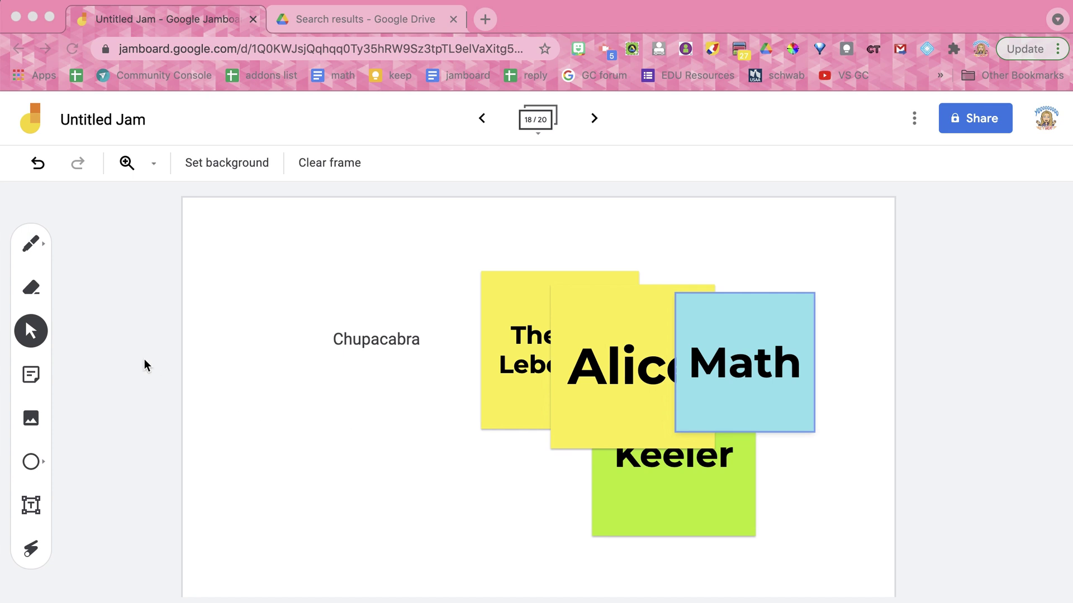
# Switch the pen to green and draw a freehand scribble looping across the note cluster.
pyautogui.click(30, 244)
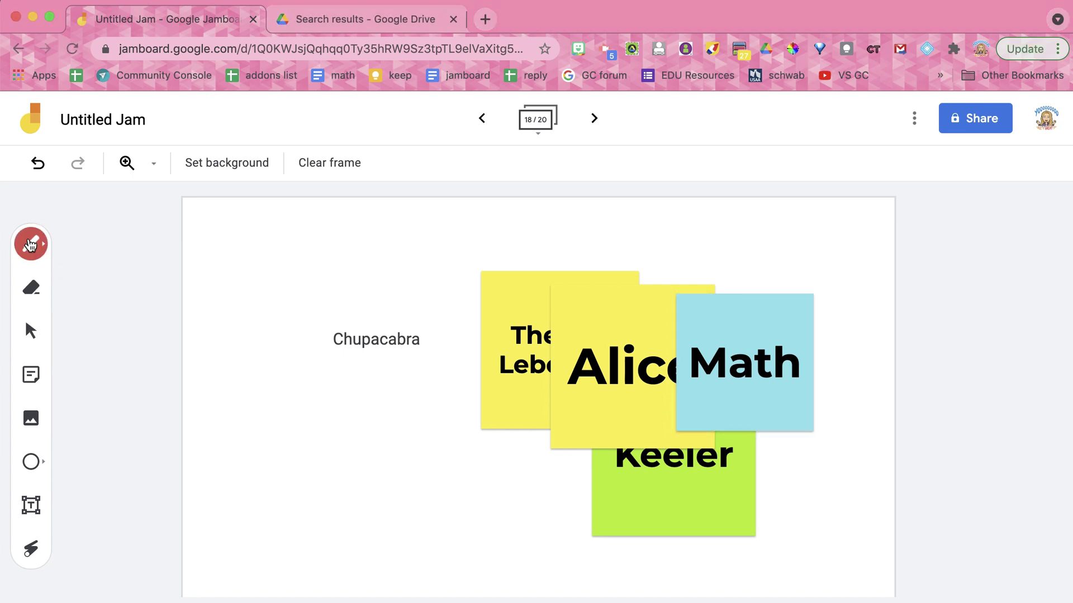
pyautogui.click(31, 244)
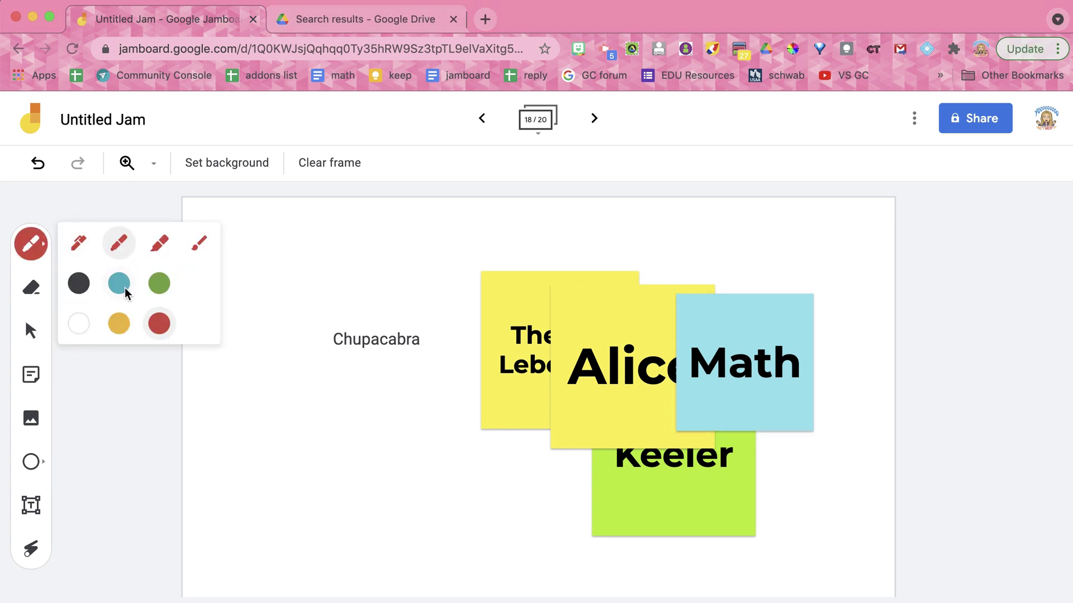
pyautogui.click(165, 286)
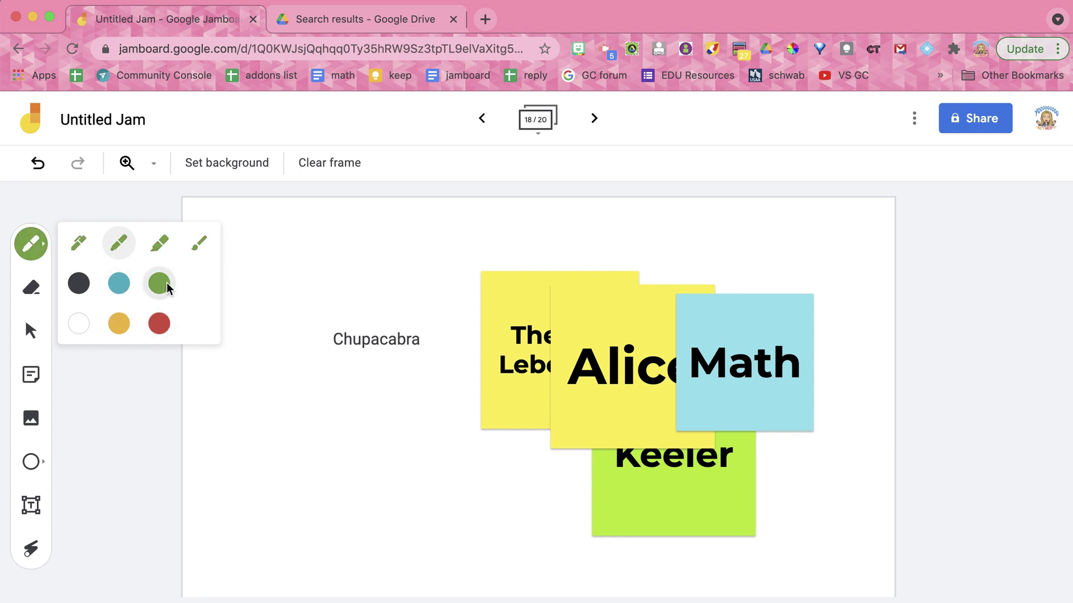
pyautogui.moveTo(383, 446)
pyautogui.mouseDown()
pyautogui.moveTo(486, 410)
pyautogui.moveTo(635, 412)
pyautogui.moveTo(772, 386)
pyautogui.moveTo(807, 434)
pyautogui.moveTo(836, 533)
pyautogui.moveTo(436, 483)
pyautogui.moveTo(387, 439)
pyautogui.mouseUp()
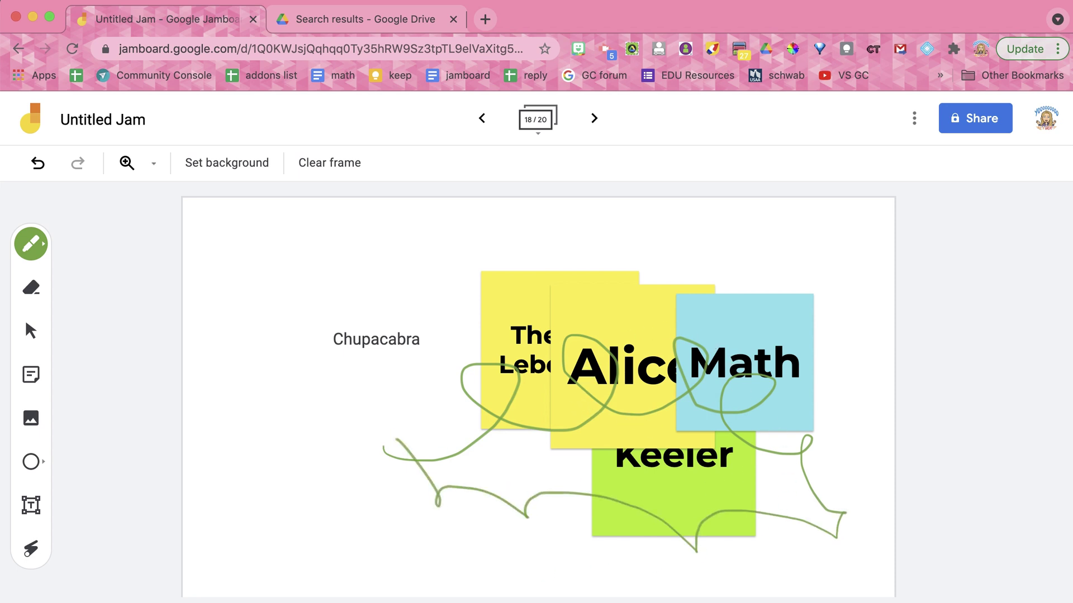
# Move The Big Lebowski note to the lower left and bring it to the front.
pyautogui.click(31, 332)
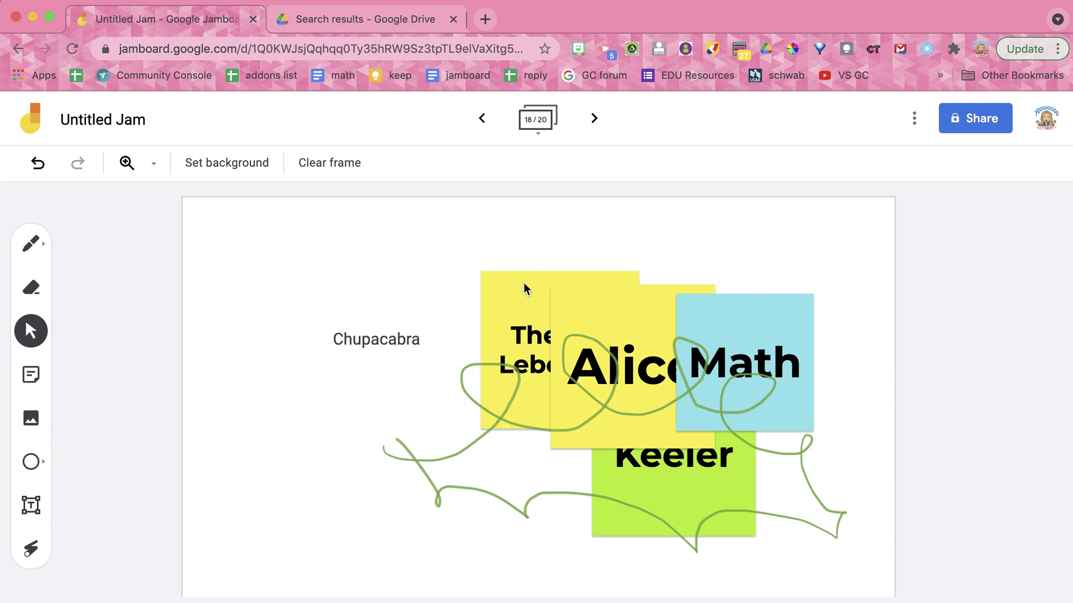
pyautogui.moveTo(523, 289); pyautogui.dragTo(443, 316)
pyautogui.click(557, 304)
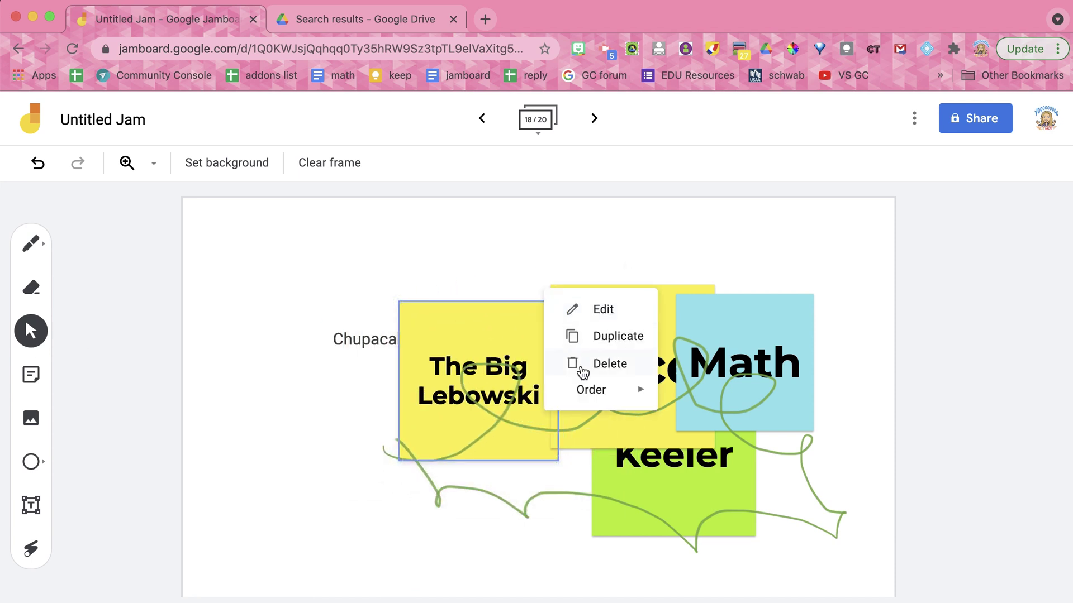
pyautogui.moveTo(587, 391)
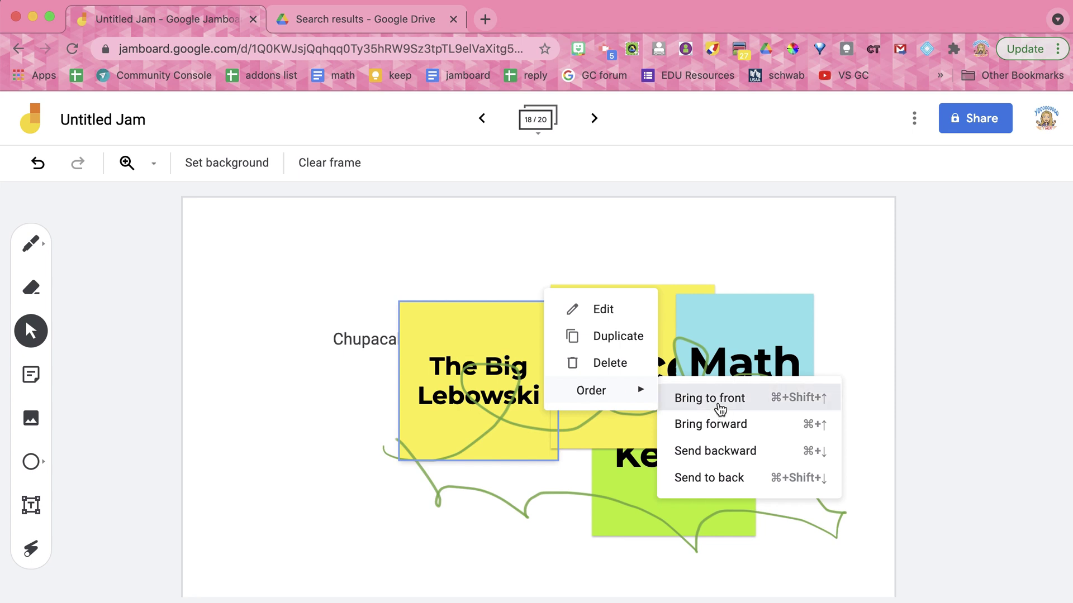
pyautogui.click(717, 400)
pyautogui.moveTo(524, 321); pyautogui.dragTo(520, 383)
# Bring the Math note to the front and place it over the Alice note.
pyautogui.click(772, 320)
pyautogui.click(814, 295)
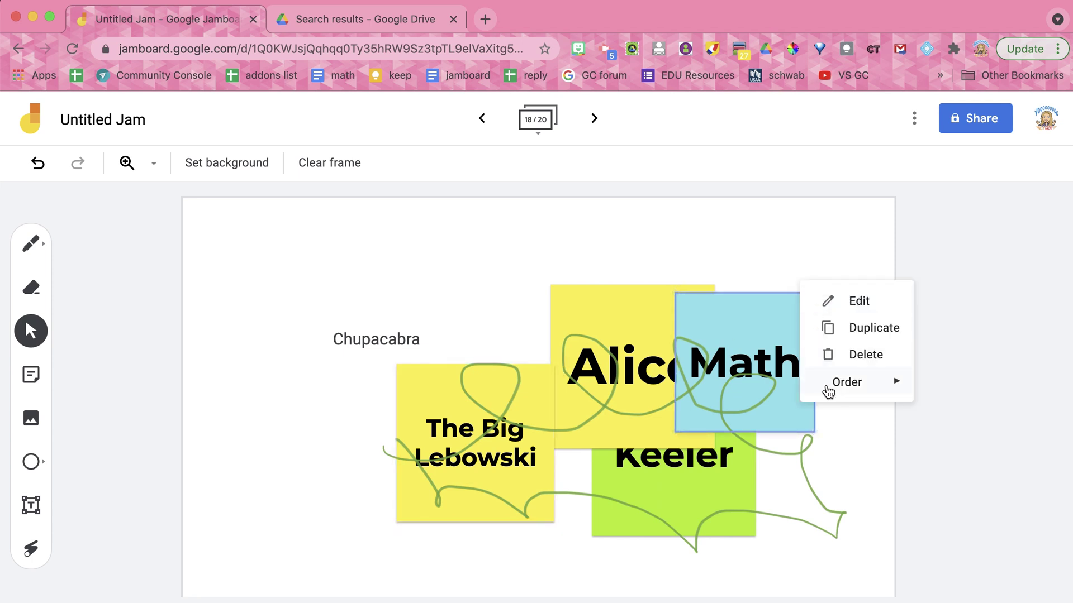
pyautogui.moveTo(845, 389)
pyautogui.click(774, 387)
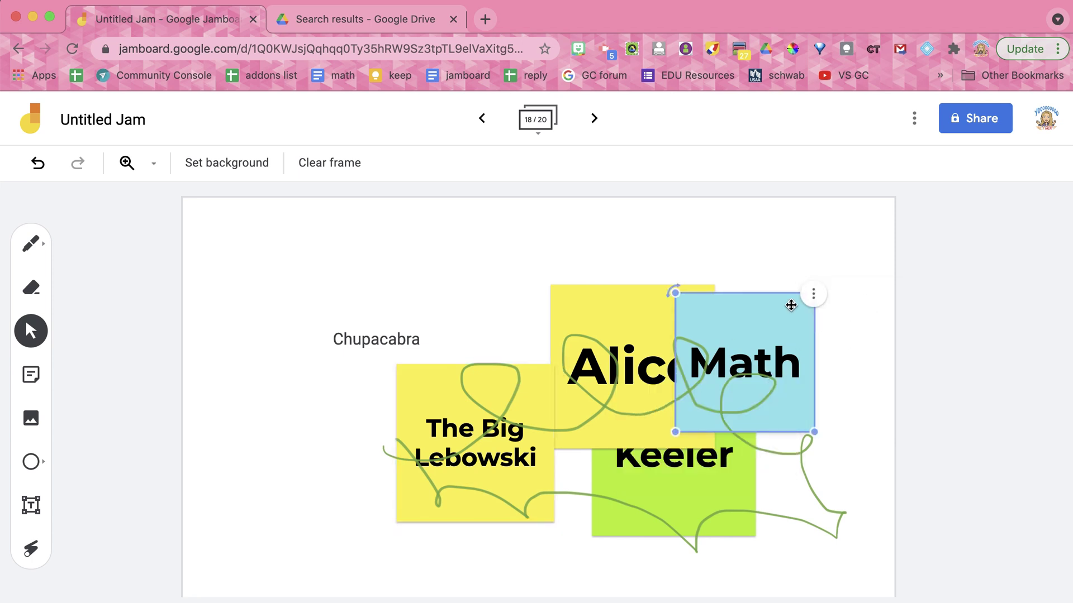
pyautogui.moveTo(791, 306); pyautogui.dragTo(661, 326)
pyautogui.press('super+Tab')
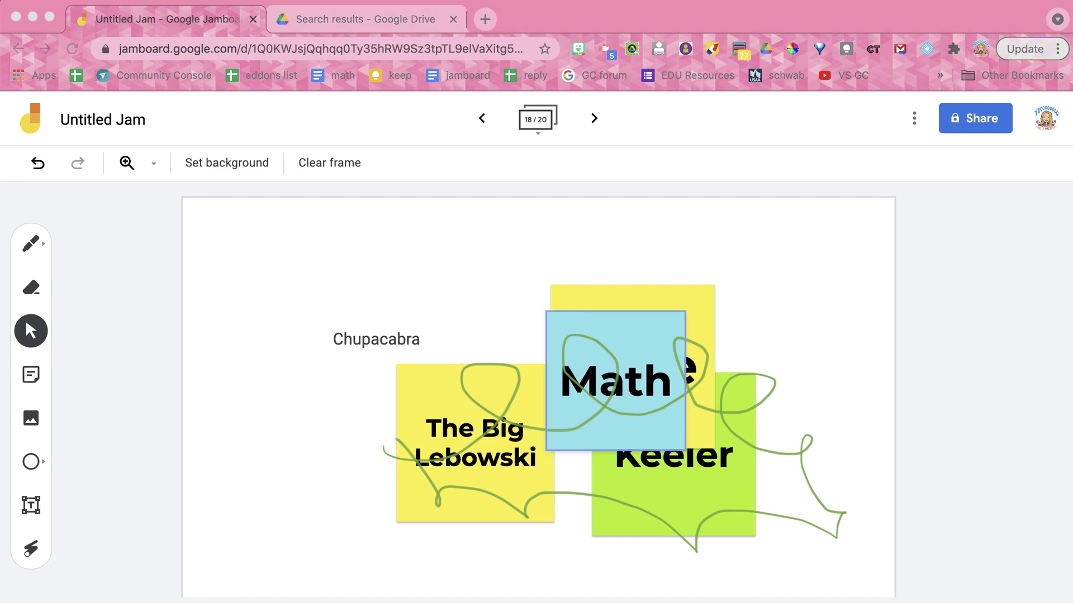
# Return to the blank frame 17 of 20 and open the Add image dialog.
pyautogui.click(819, 337)
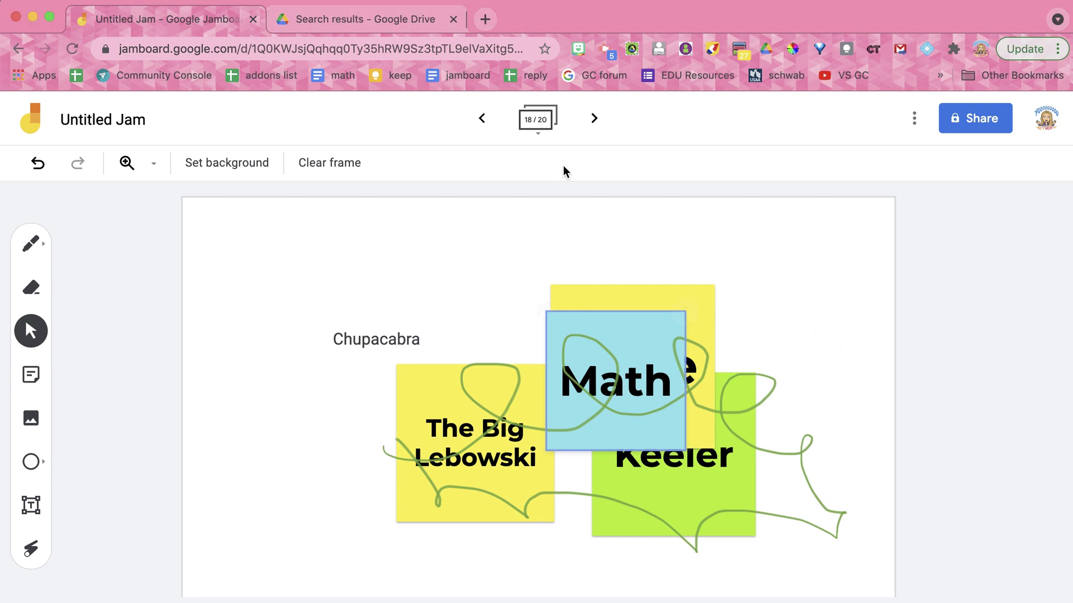
pyautogui.click(483, 118)
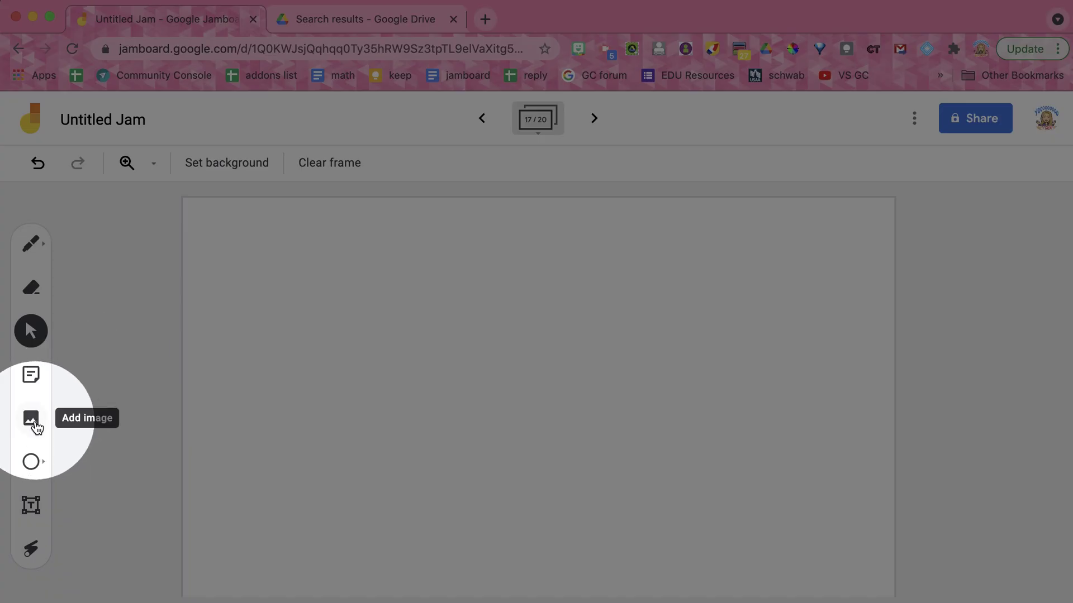
pyautogui.click(34, 425)
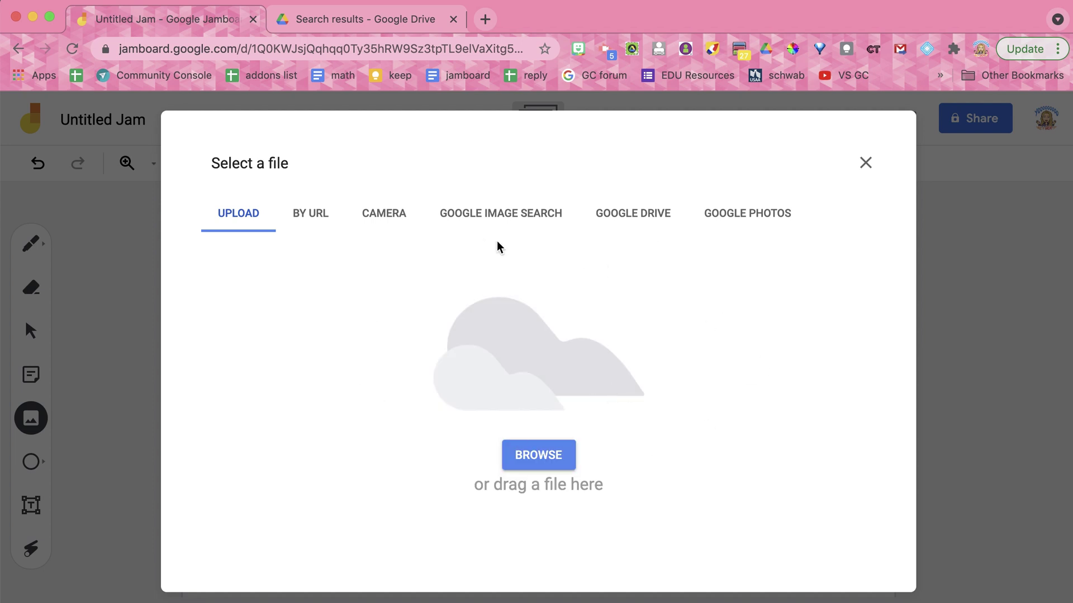
# Copy the book-holding Bitmoji and paste it near the frame's left side.
pyautogui.click(865, 162)
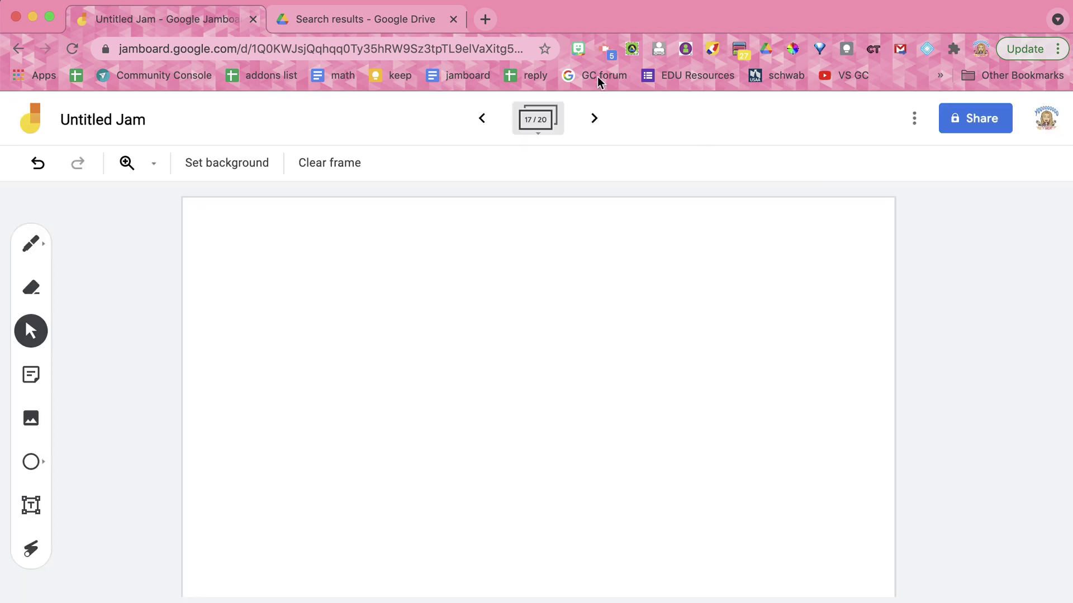
pyautogui.click(577, 48)
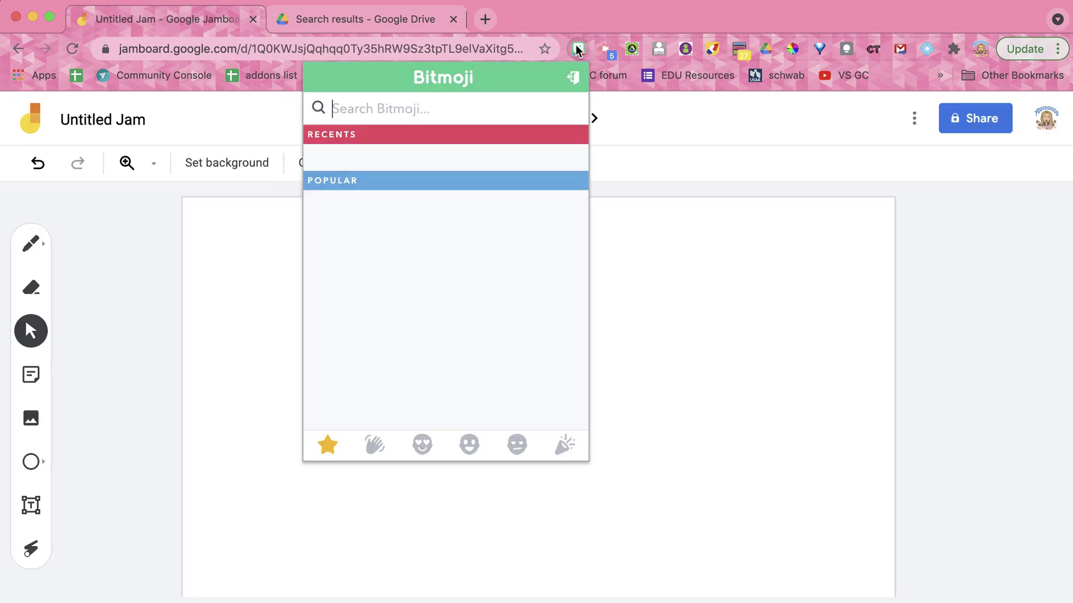
pyautogui.rightClick(492, 182)
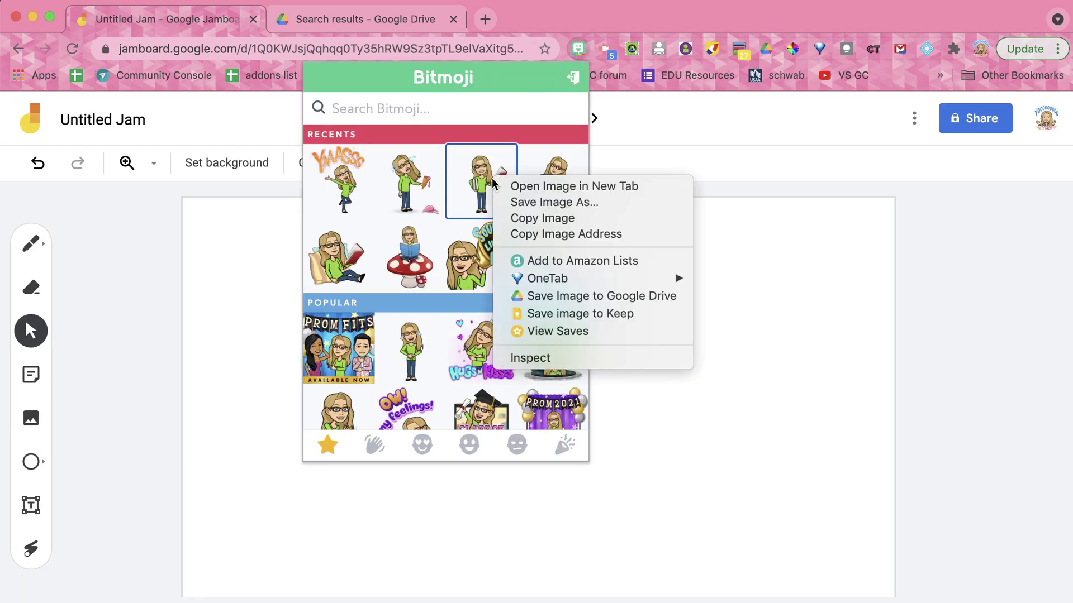
pyautogui.click(515, 219)
pyautogui.click(686, 398)
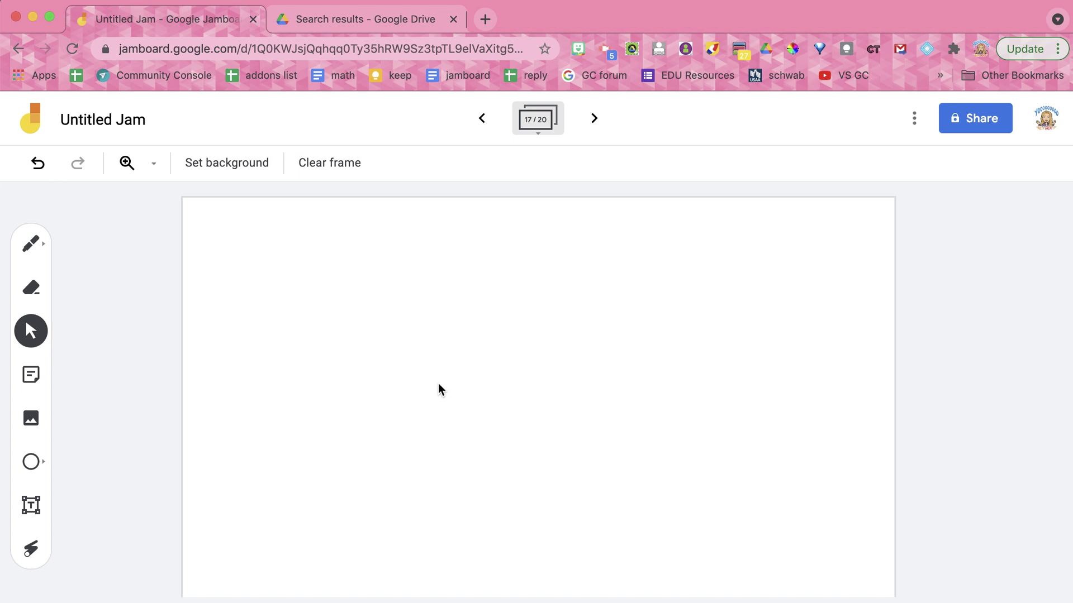
pyautogui.press('super+v')
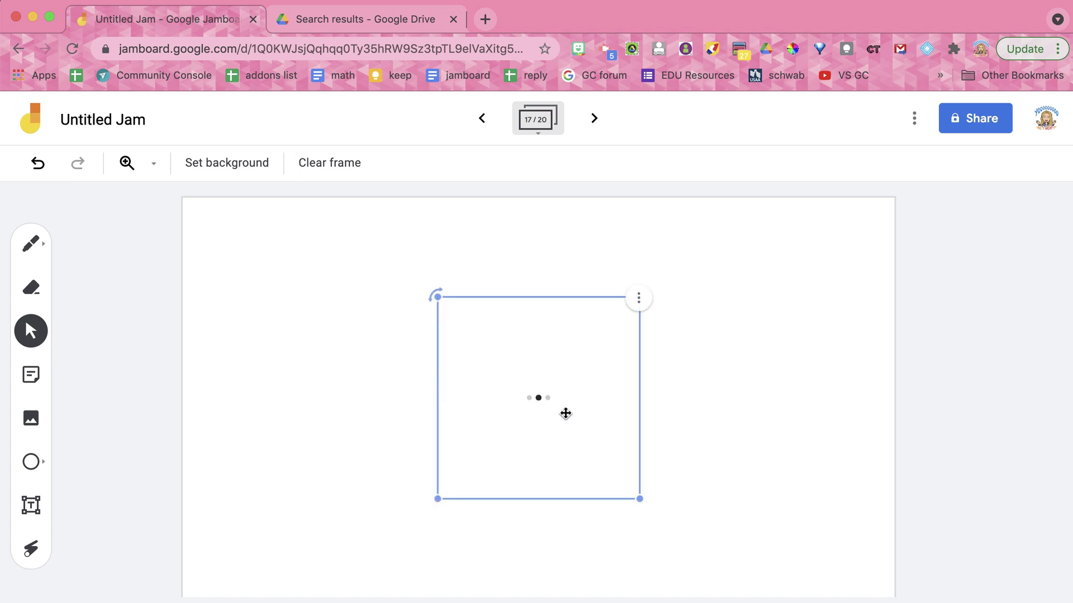
pyautogui.moveTo(417, 418); pyautogui.dragTo(371, 384)
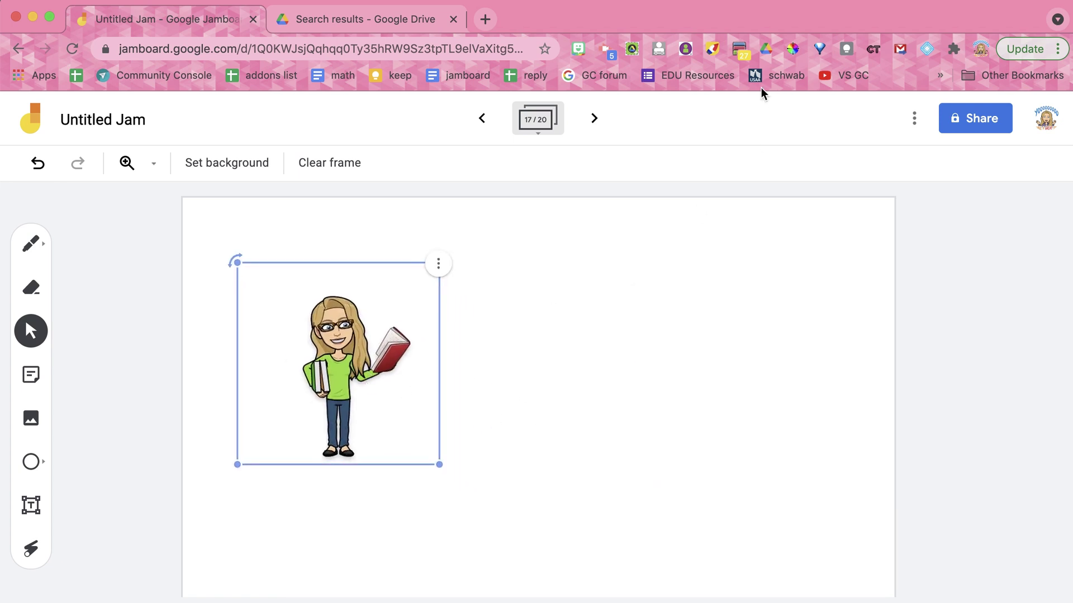
# Copy the laughing Bitmoji, paste it, and place it beside the first one.
pyautogui.click(579, 49)
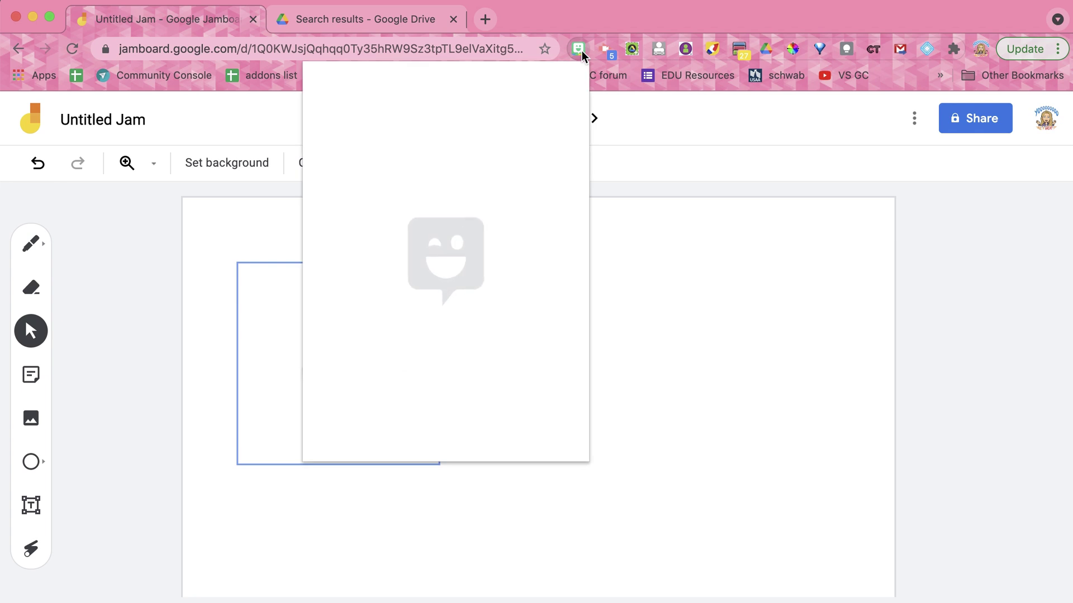
pyautogui.rightClick(420, 361)
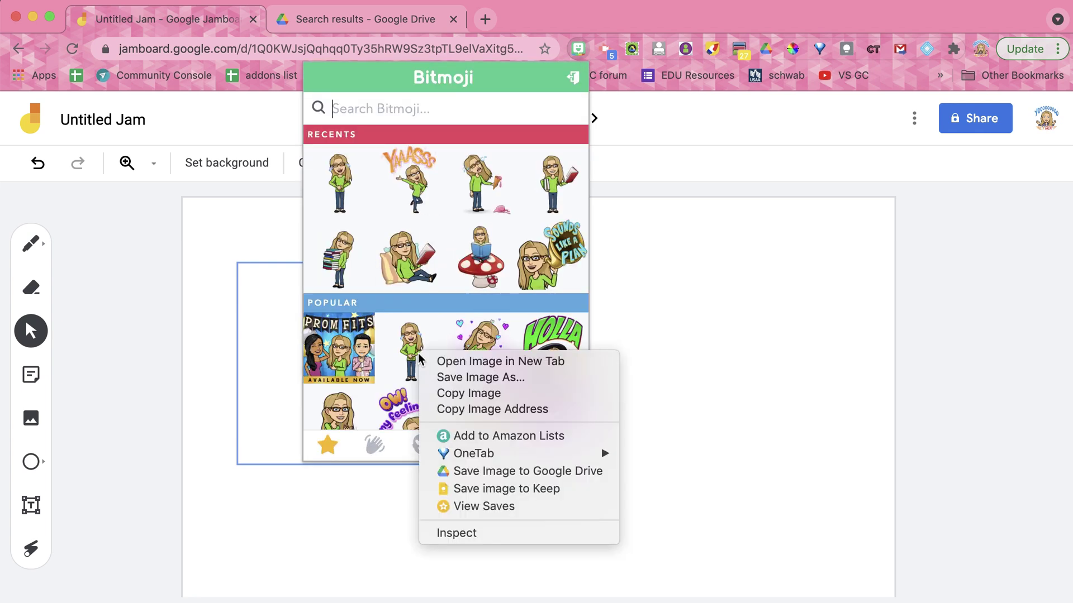
pyautogui.click(446, 392)
pyautogui.press('Escape')
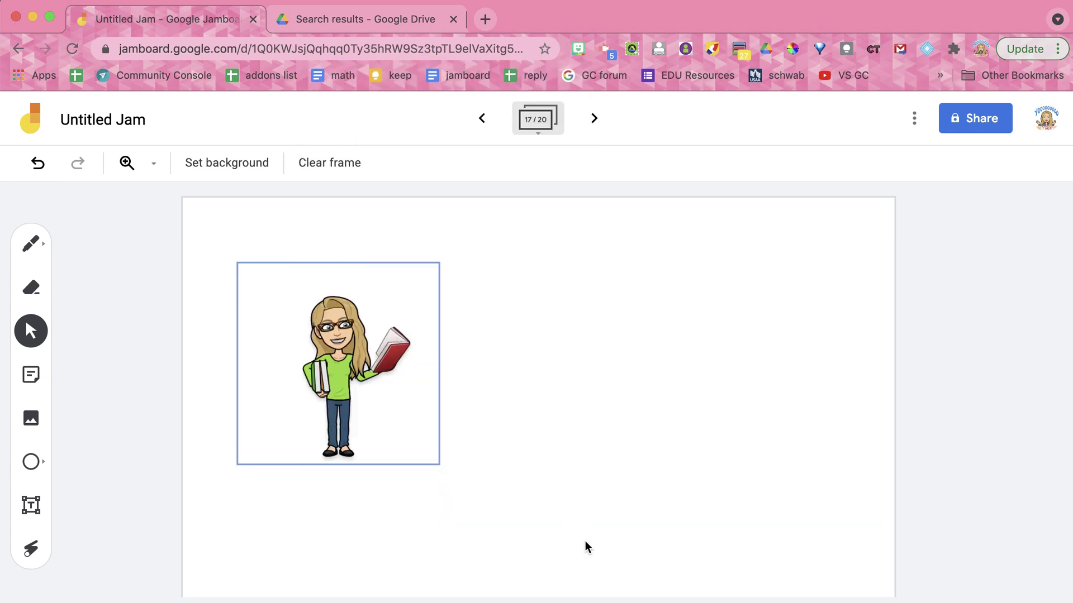
pyautogui.press('super+v')
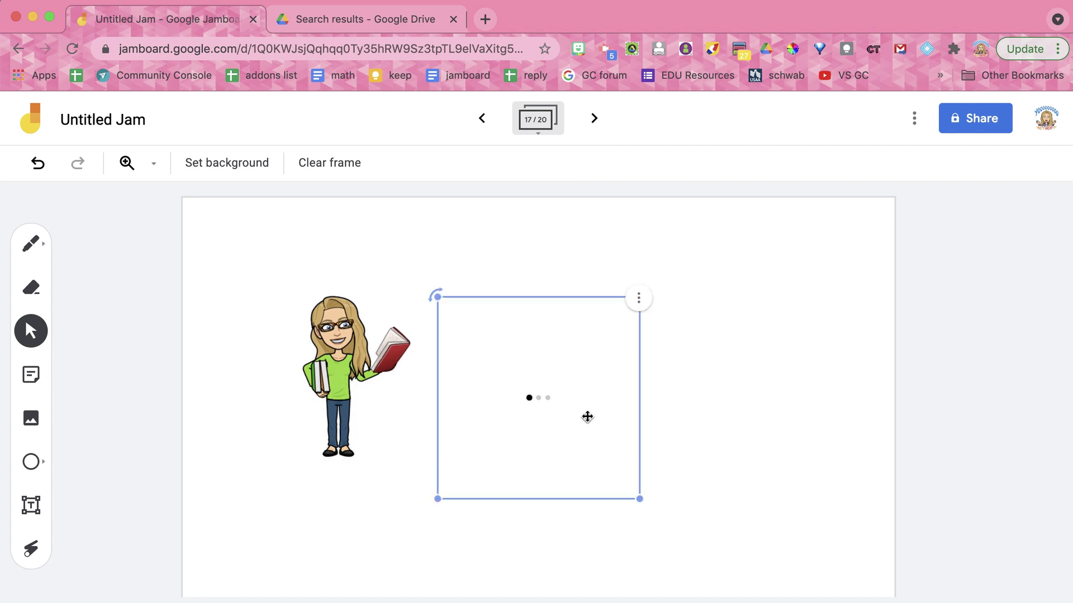
pyautogui.moveTo(583, 417); pyautogui.dragTo(458, 358)
# Send the laughing Bitmoji to the back and loop a green pen line around both.
pyautogui.click(518, 241)
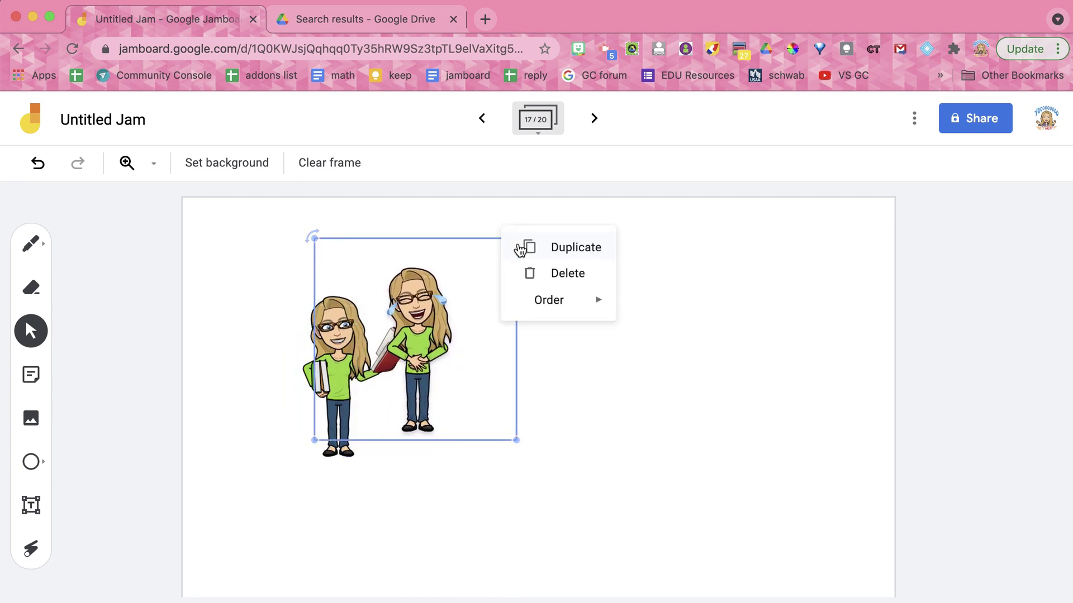
pyautogui.moveTo(528, 305)
pyautogui.click(654, 387)
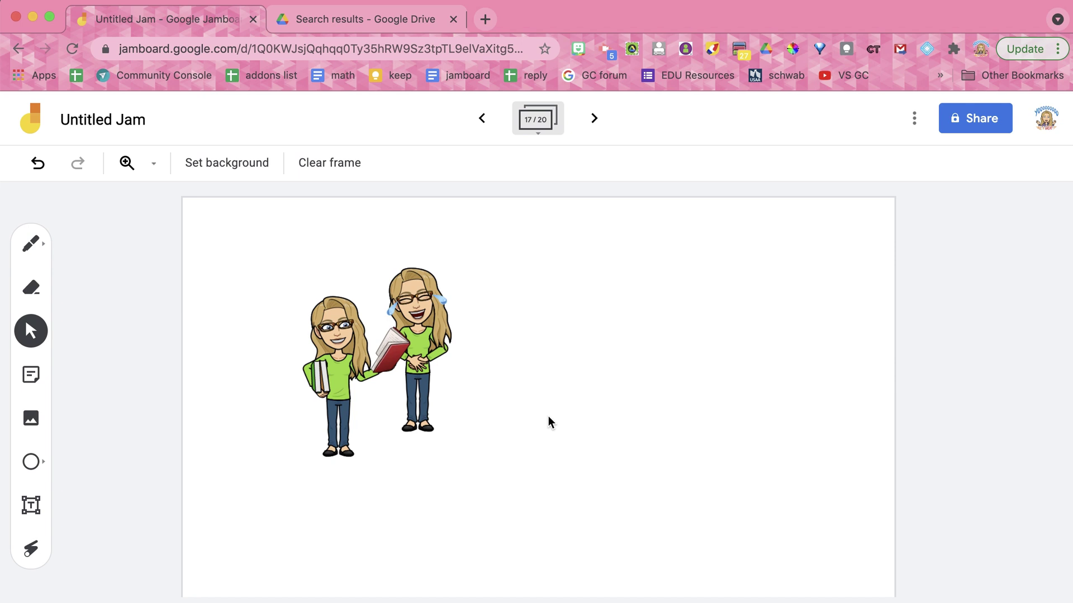
pyautogui.click(32, 244)
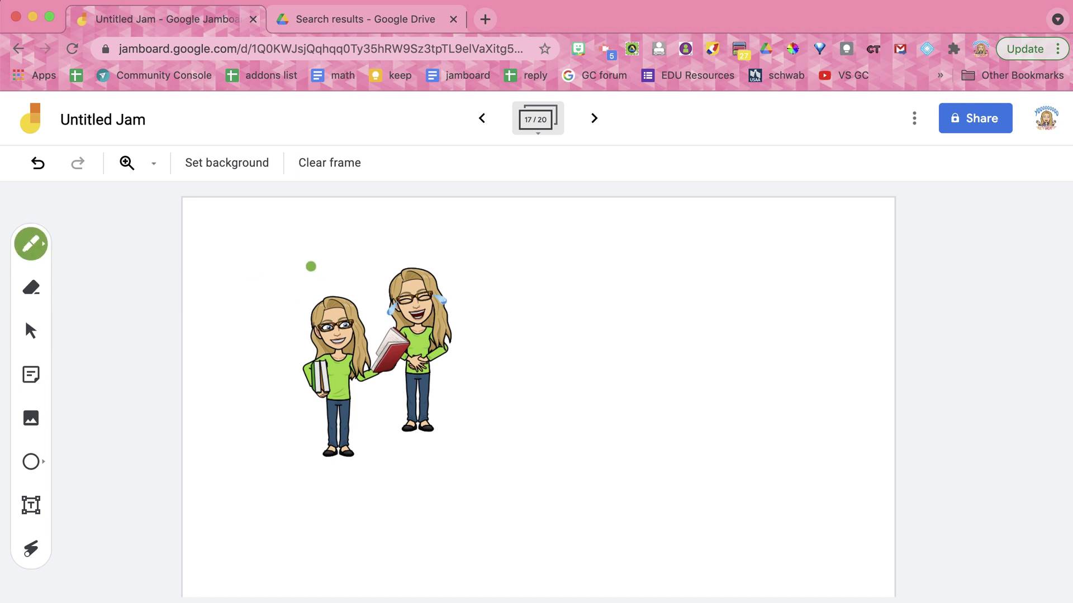
pyautogui.moveTo(311, 267)
pyautogui.mouseDown()
pyautogui.moveTo(281, 385)
pyautogui.moveTo(346, 444)
pyautogui.moveTo(525, 336)
pyautogui.moveTo(401, 275)
pyautogui.moveTo(304, 276)
pyautogui.mouseUp()
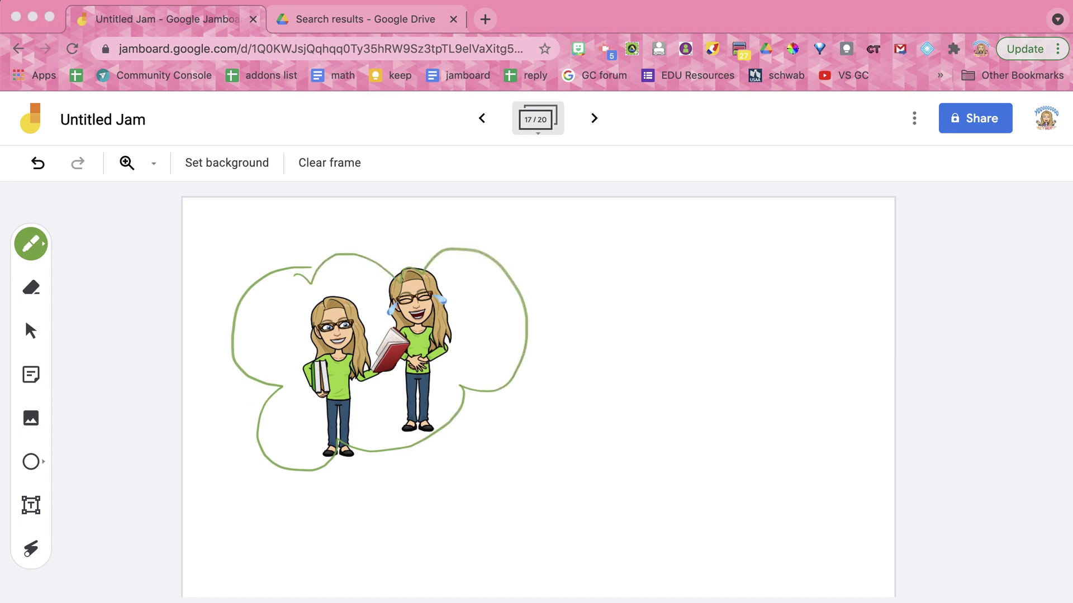